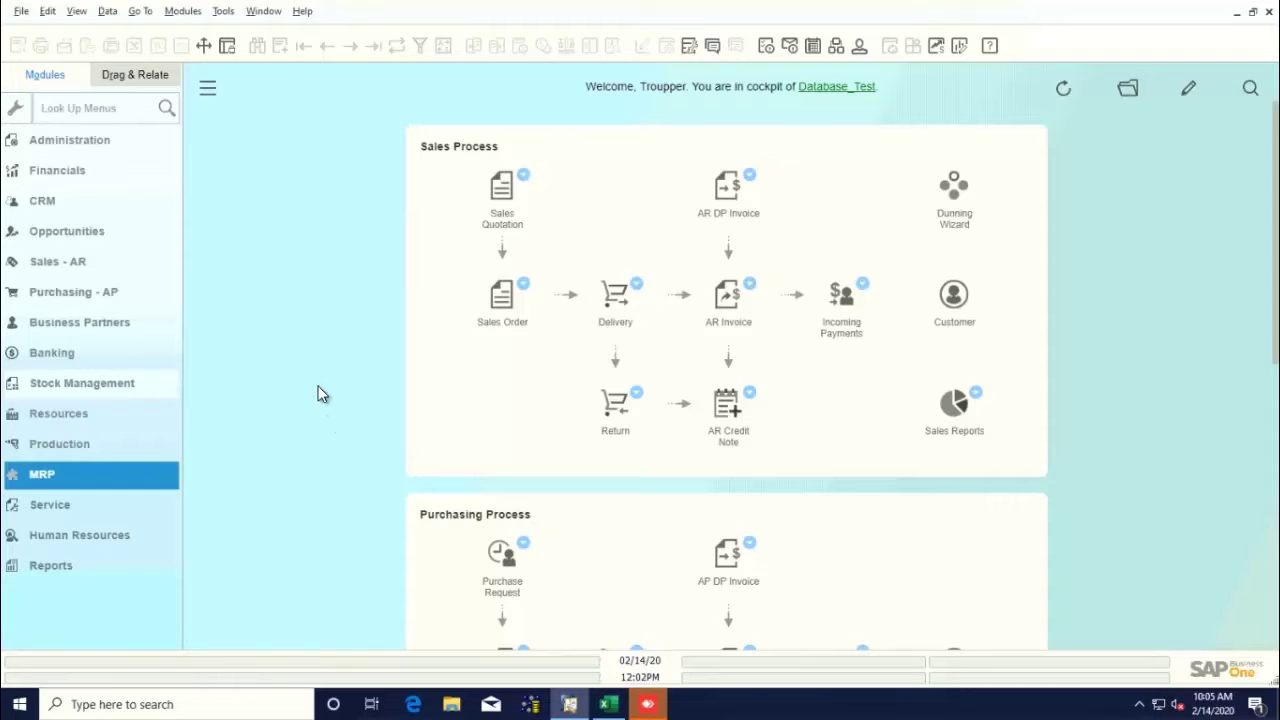
{"action": "left_click", "coordinate": [180, 12]}
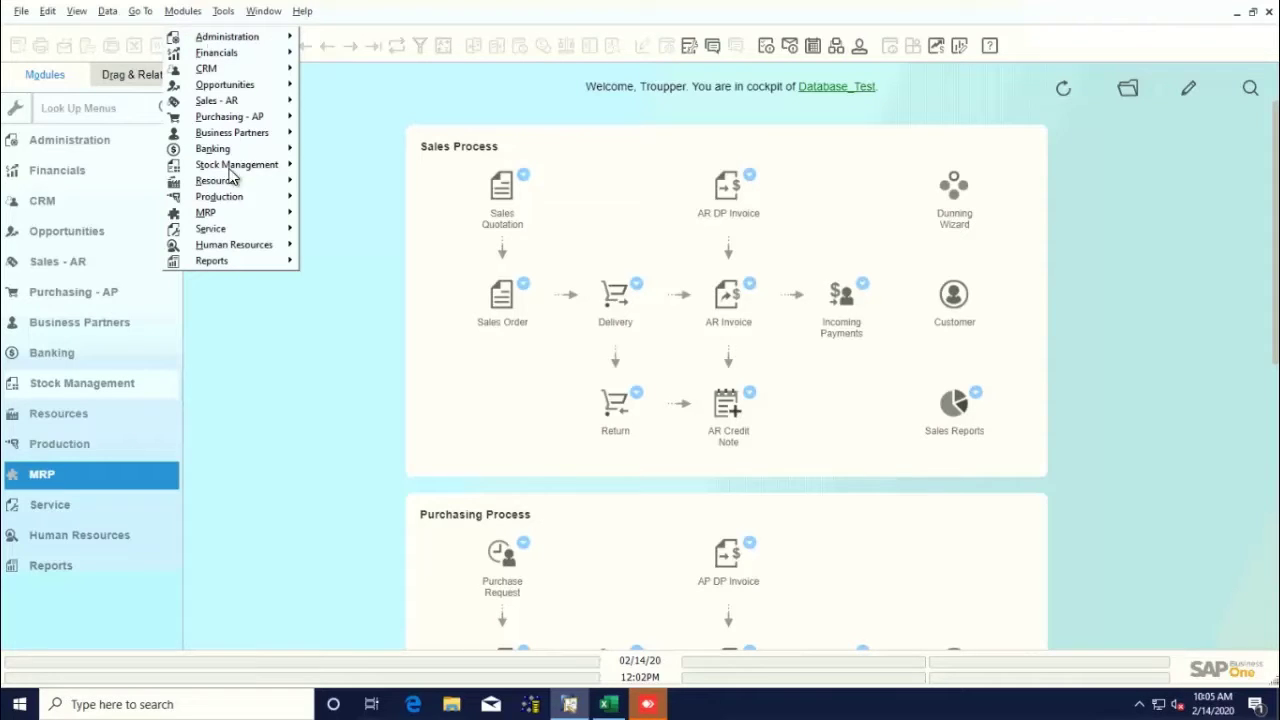
{"action": "mouse_move", "coordinate": [240, 166]}
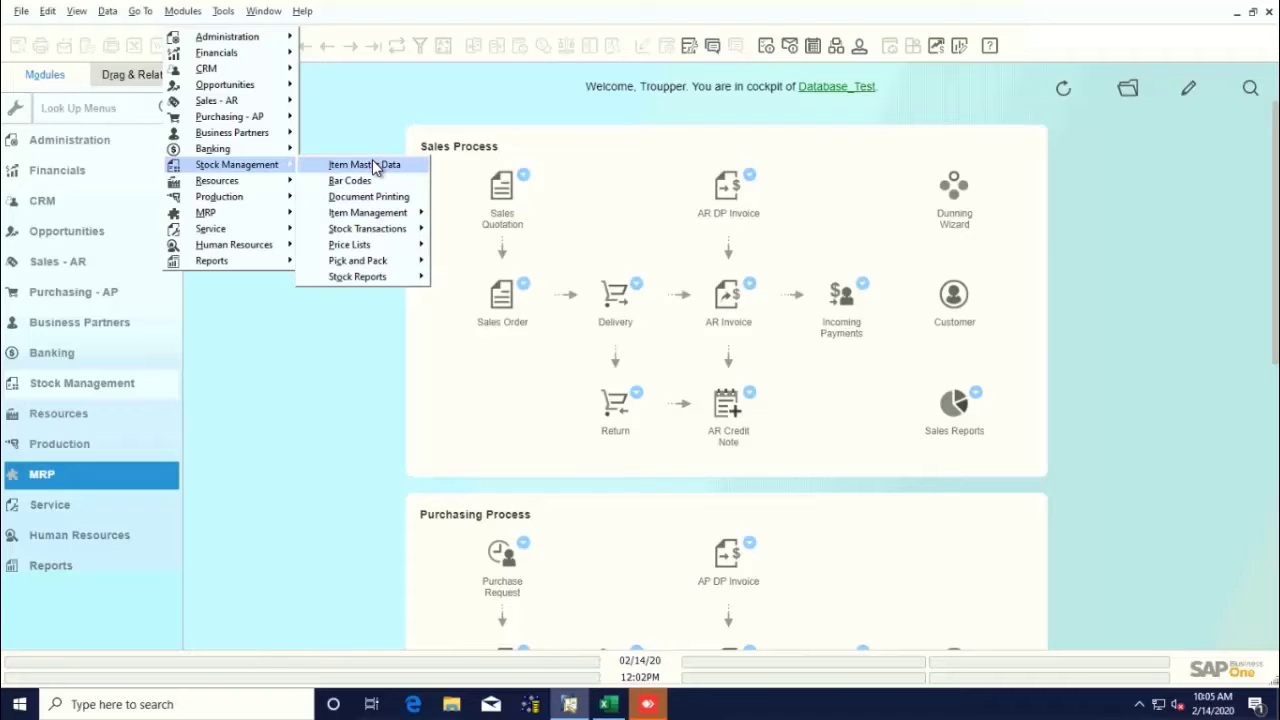
{"action": "left_click", "coordinate": [180, 11]}
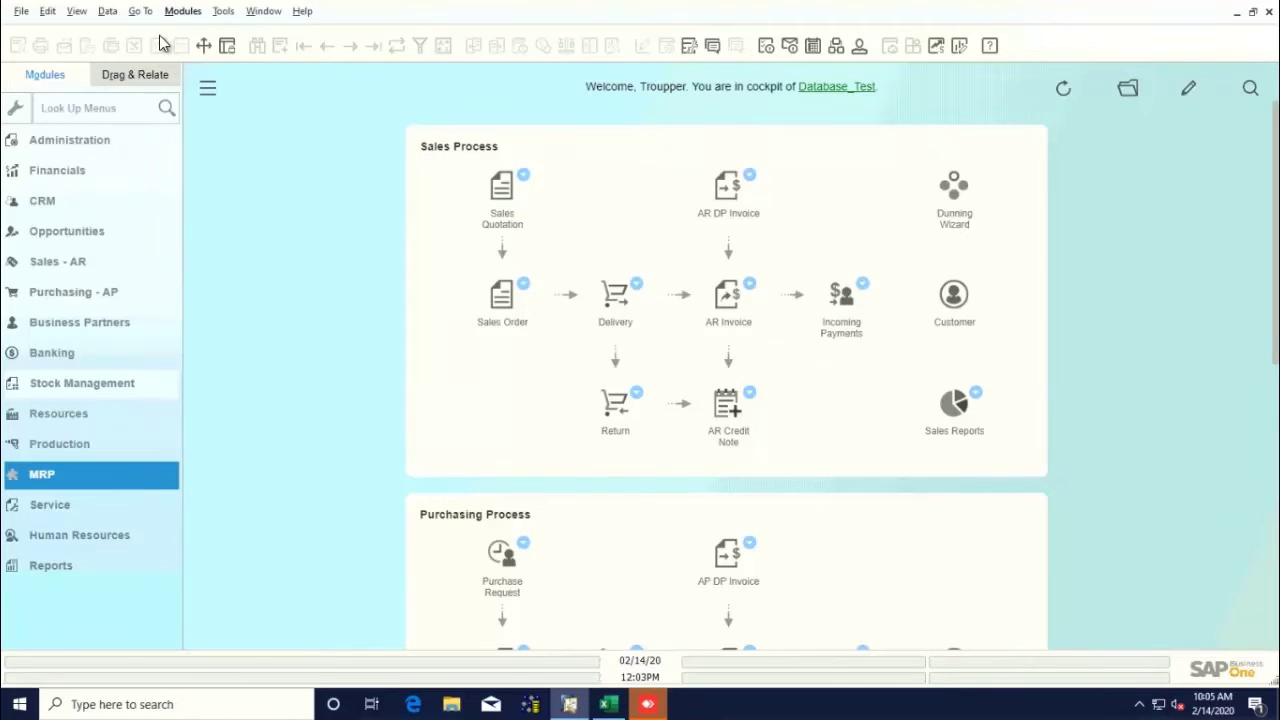
{"action": "left_click", "coordinate": [177, 142]}
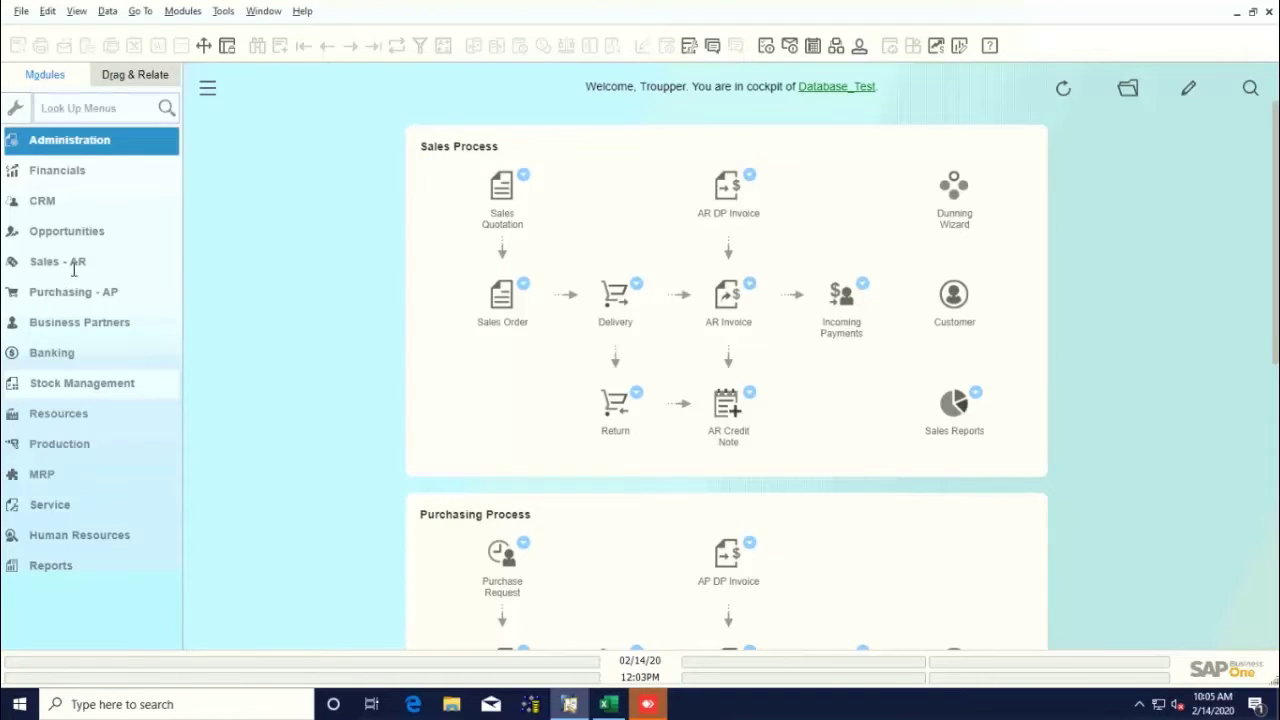
{"action": "left_click", "coordinate": [78, 386]}
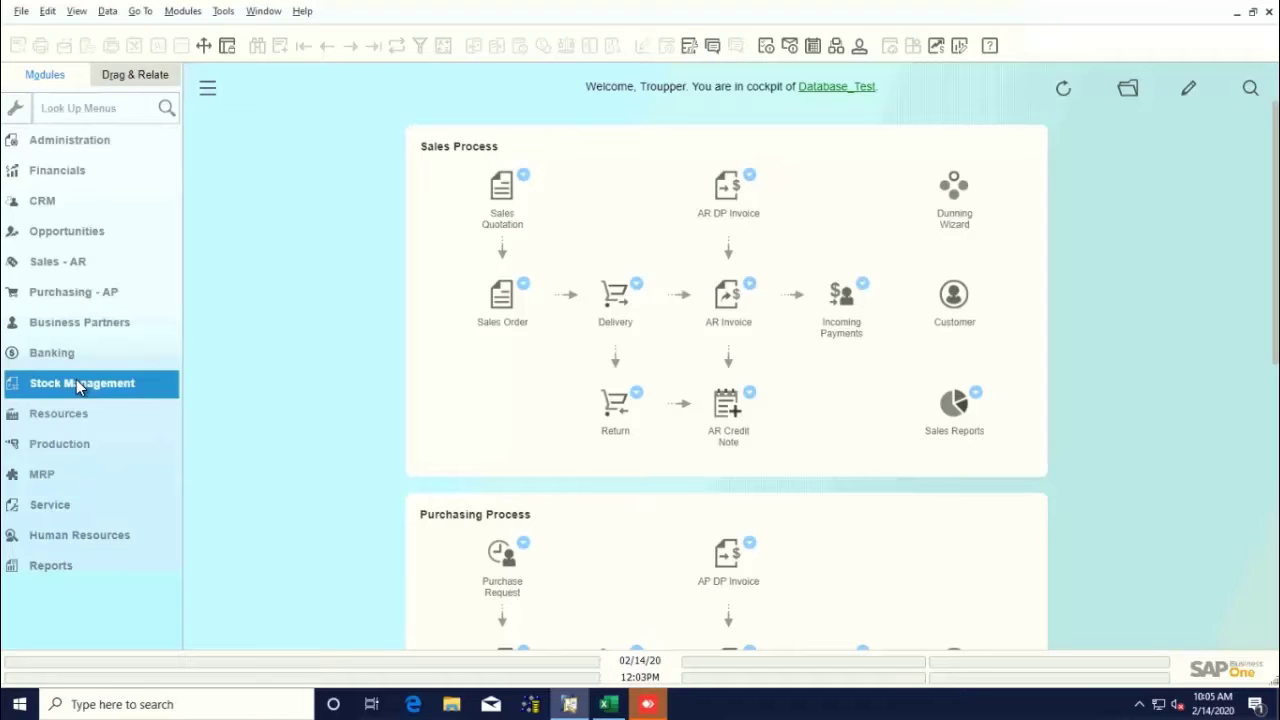
{"action": "scroll", "coordinate": [91, 396], "scroll_direction": "down", "scroll_amount": 4}
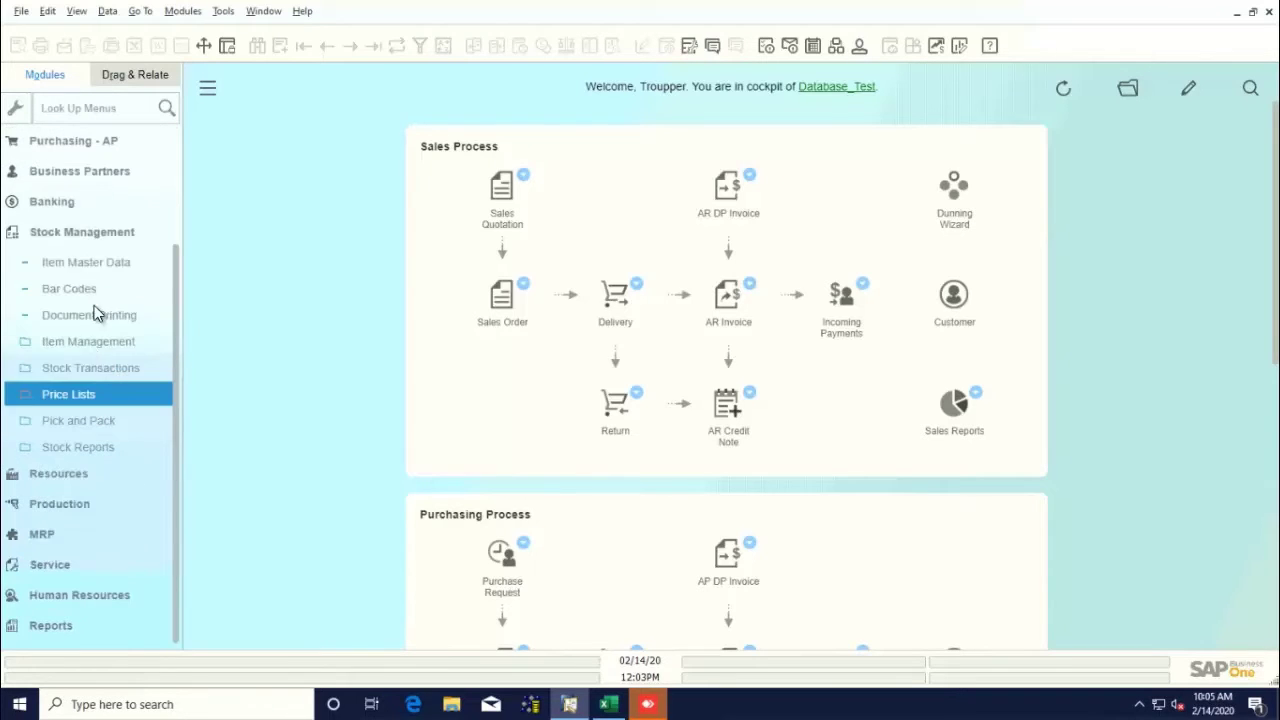
Search the module menus for "item master data" and open the Item Master Data form
{"action": "left_click", "coordinate": [103, 103]}
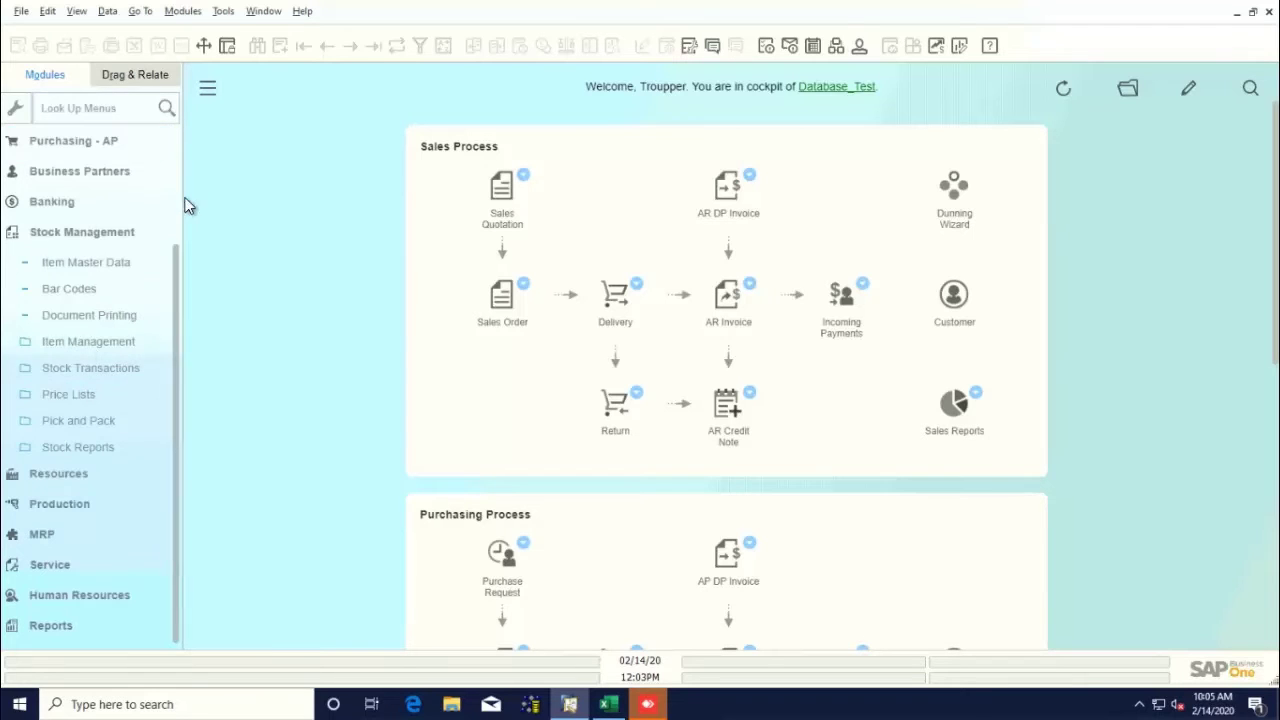
{"action": "type", "text": "item mas"}
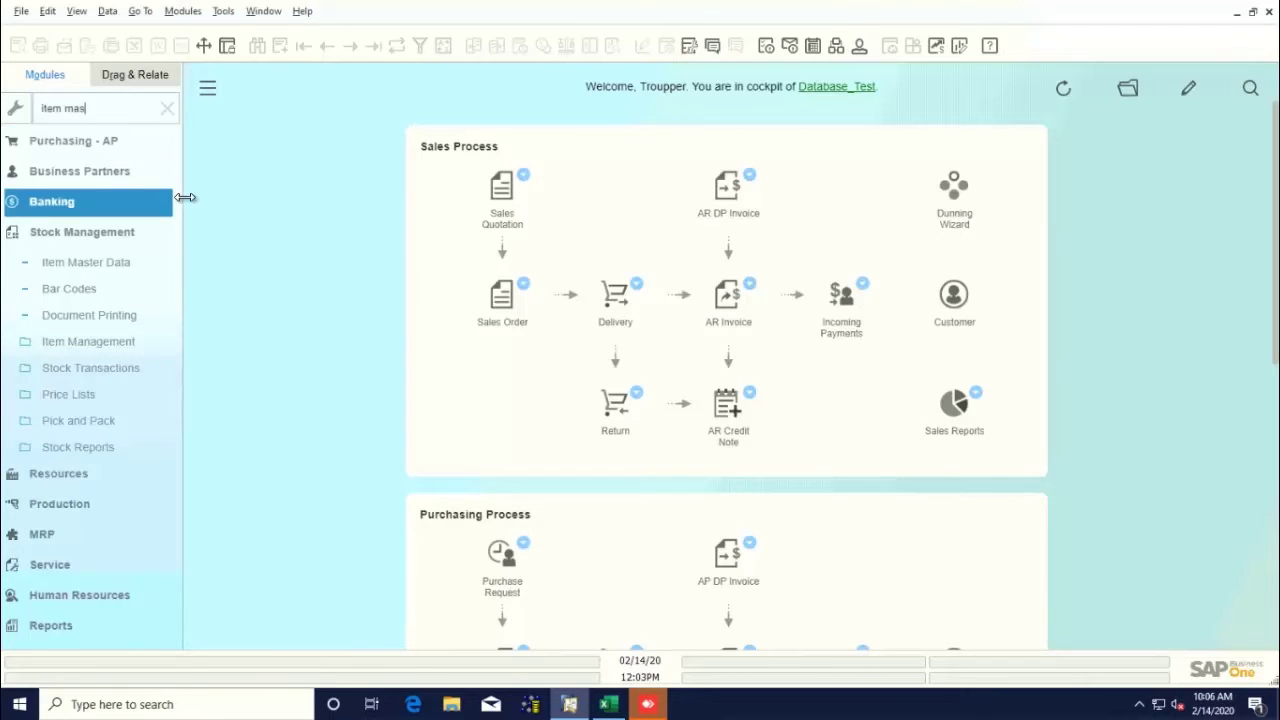
{"action": "type", "text": "ter data"}
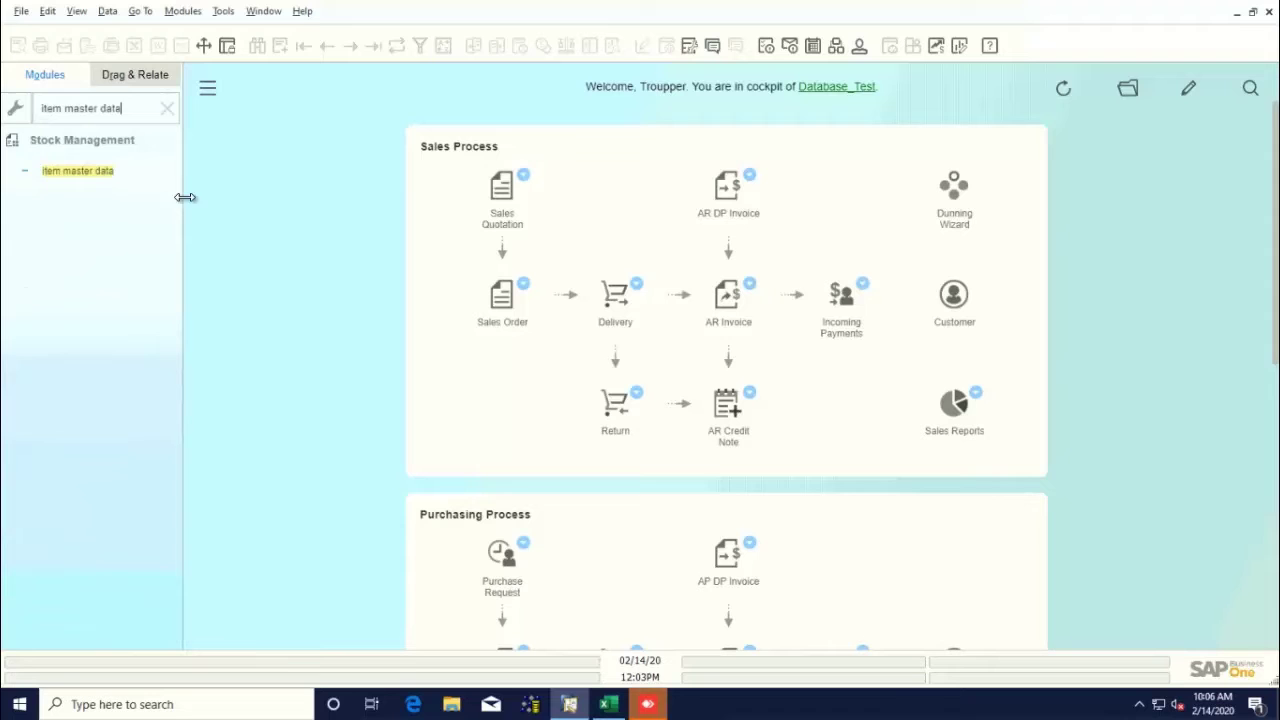
{"action": "left_click", "coordinate": [100, 172]}
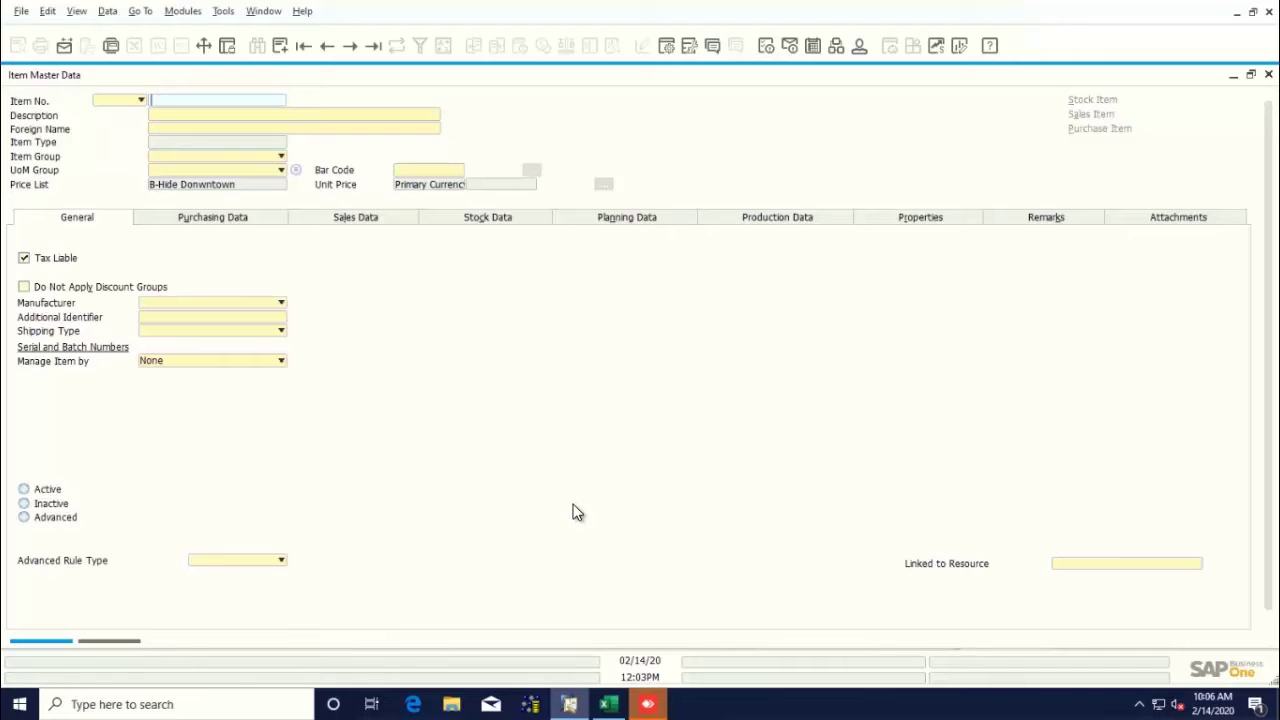
Start a new item record with item number 123ITEM and the description "Test Video"
{"action": "left_click", "coordinate": [279, 45]}
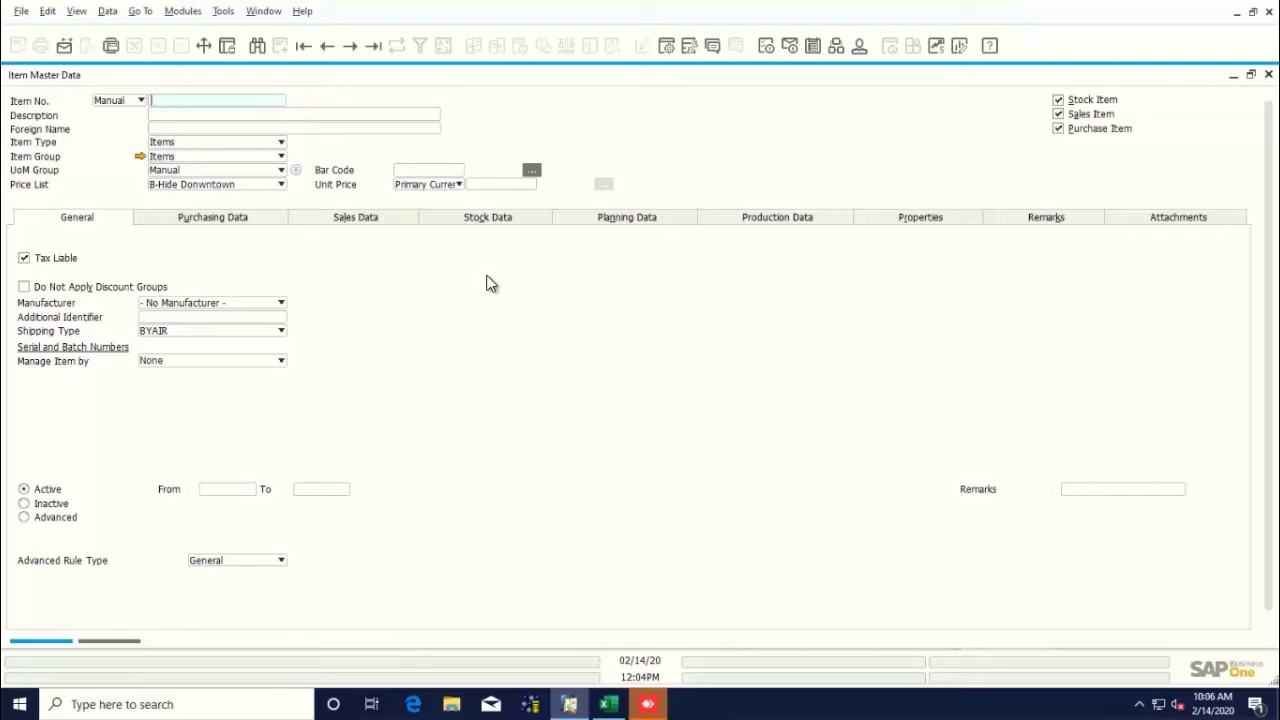
{"action": "type", "text": "1231"}
{"action": "type", "text": "TEM"}
{"action": "key", "text": "Tab"}
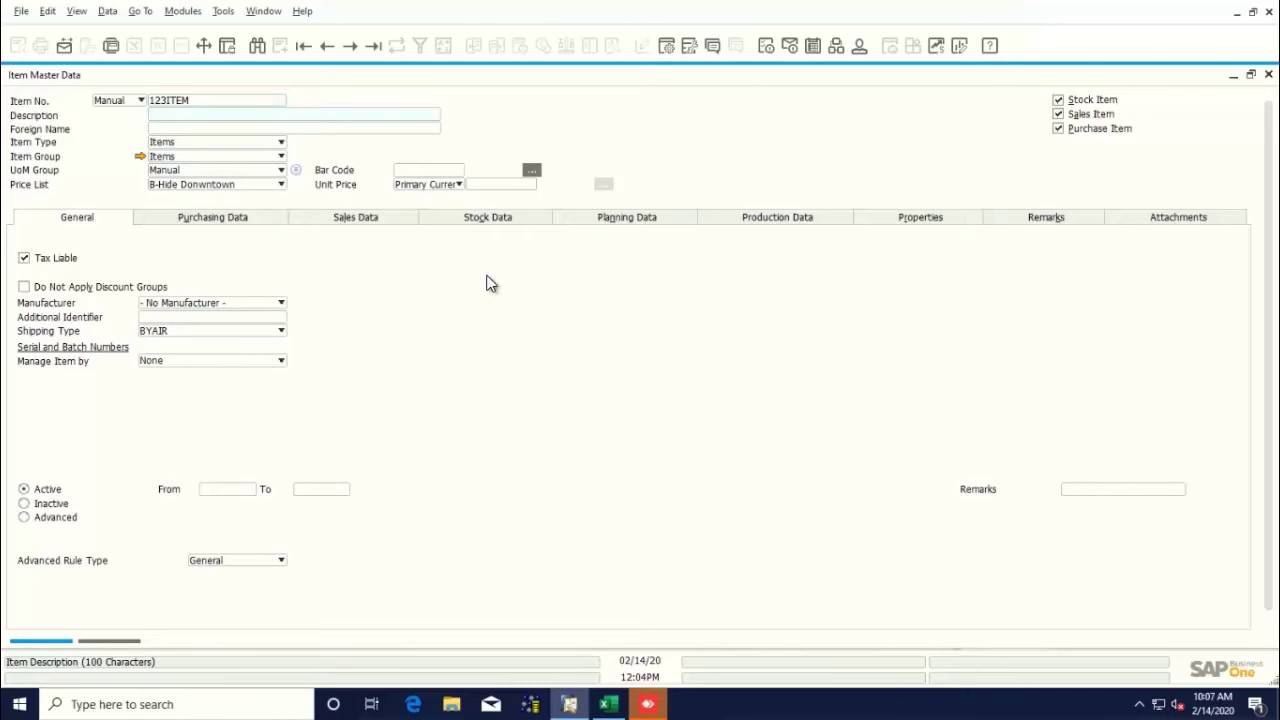
{"action": "type", "text": "Test Video"}
{"action": "left_click", "coordinate": [320, 128]}
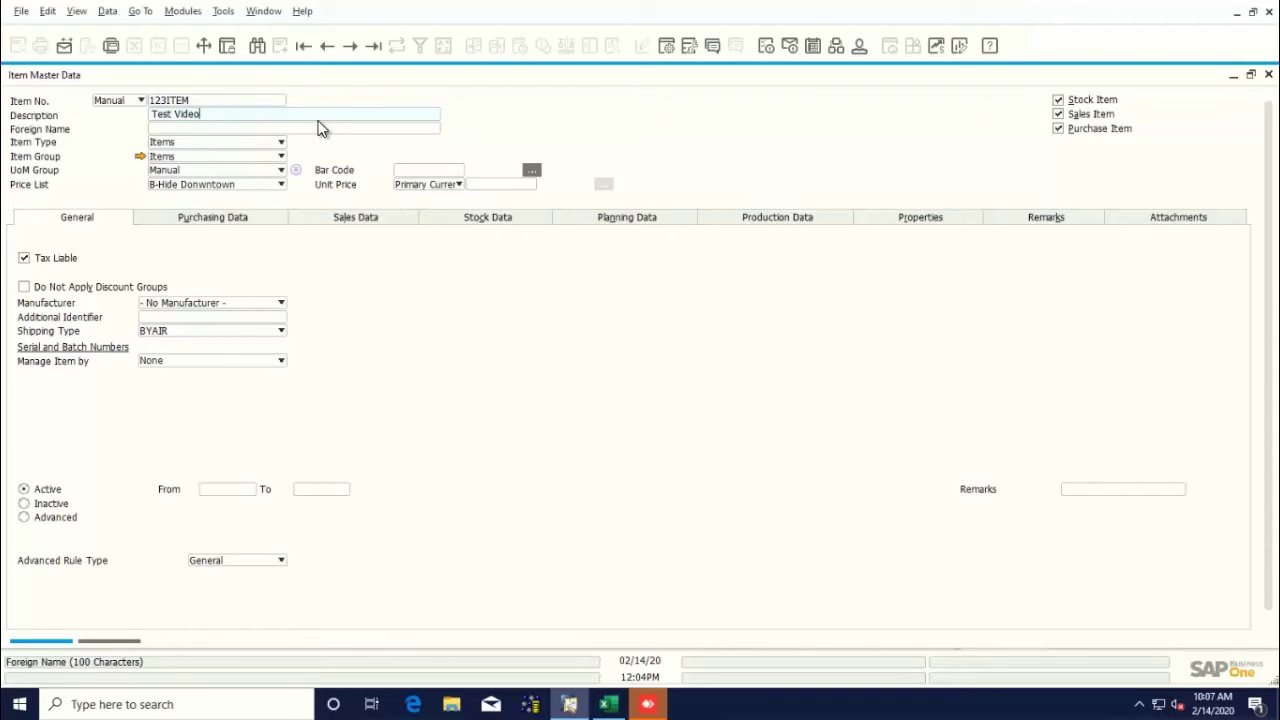
Choose Items as both item type and item group, and set the price list to Last Purchase Price
{"action": "left_click", "coordinate": [270, 145]}
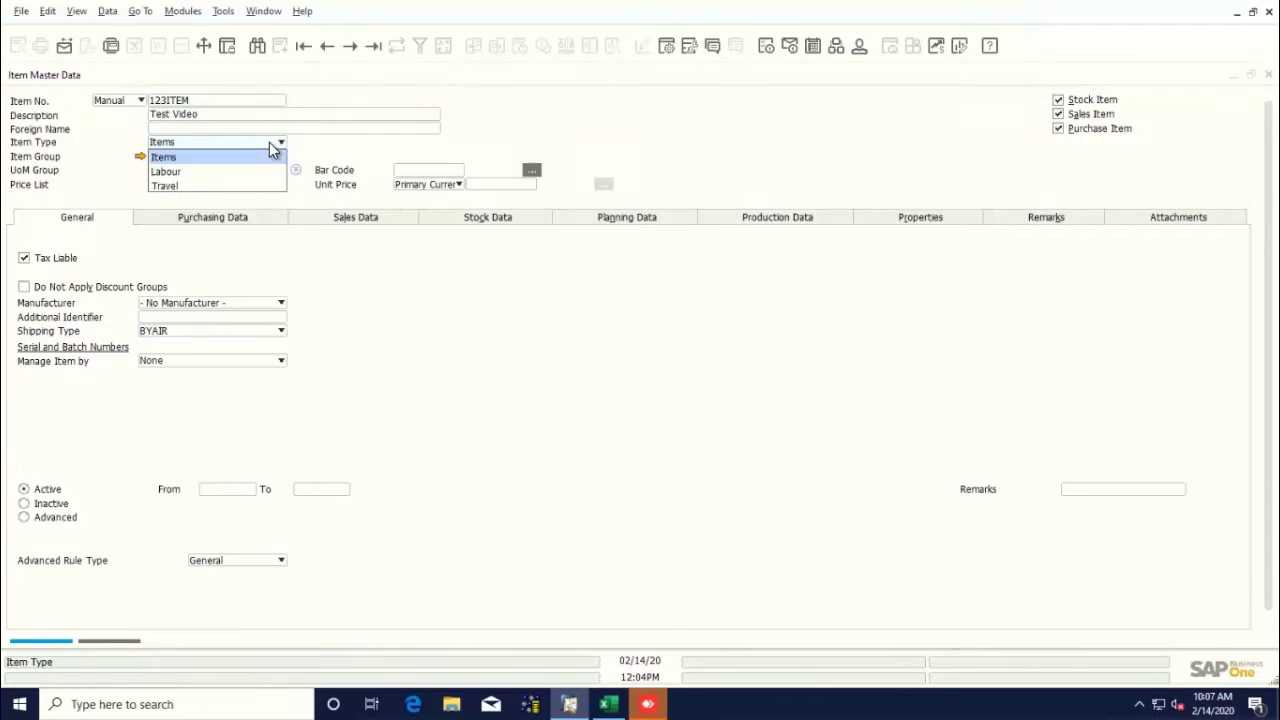
{"action": "left_click", "coordinate": [183, 142]}
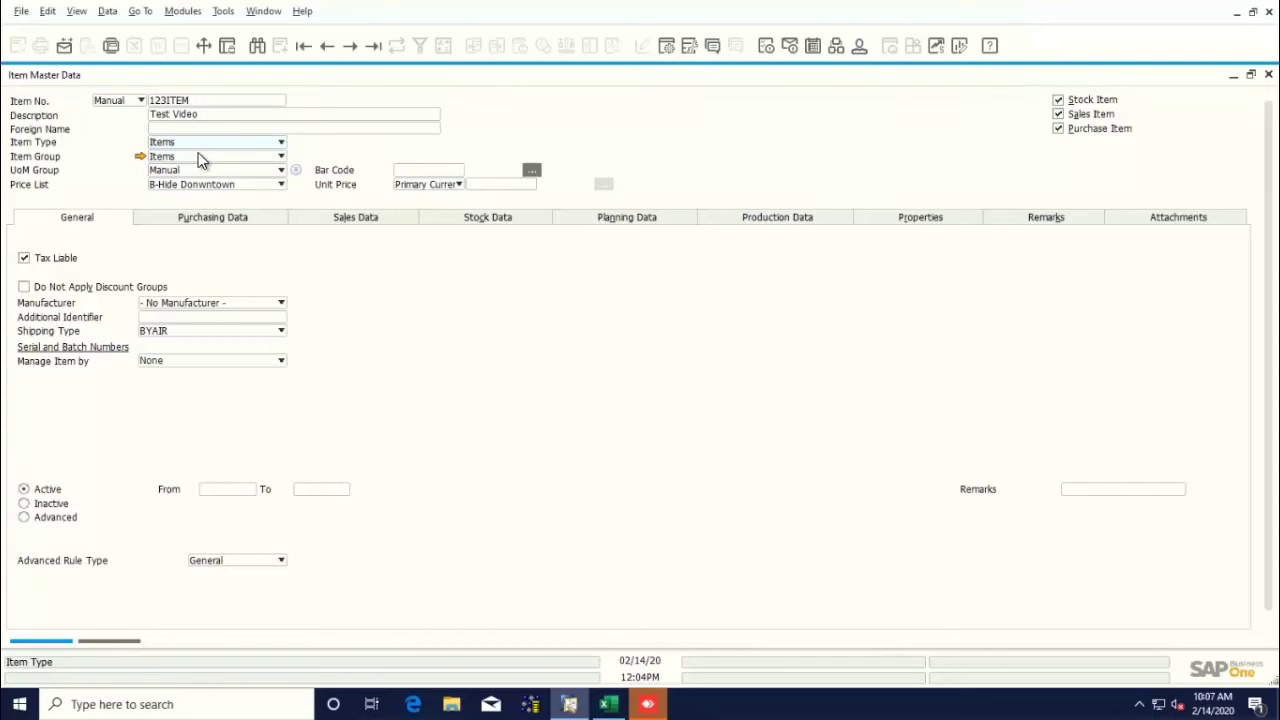
{"action": "left_click", "coordinate": [198, 160]}
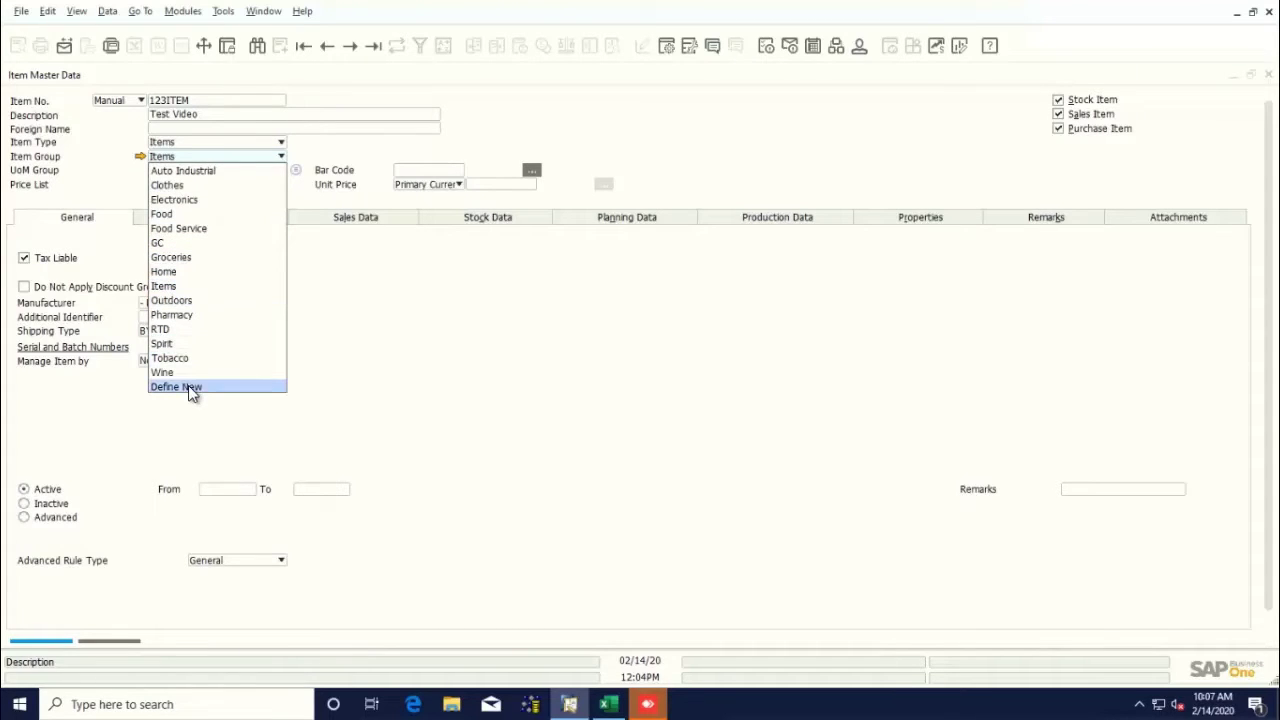
{"action": "left_click", "coordinate": [166, 290]}
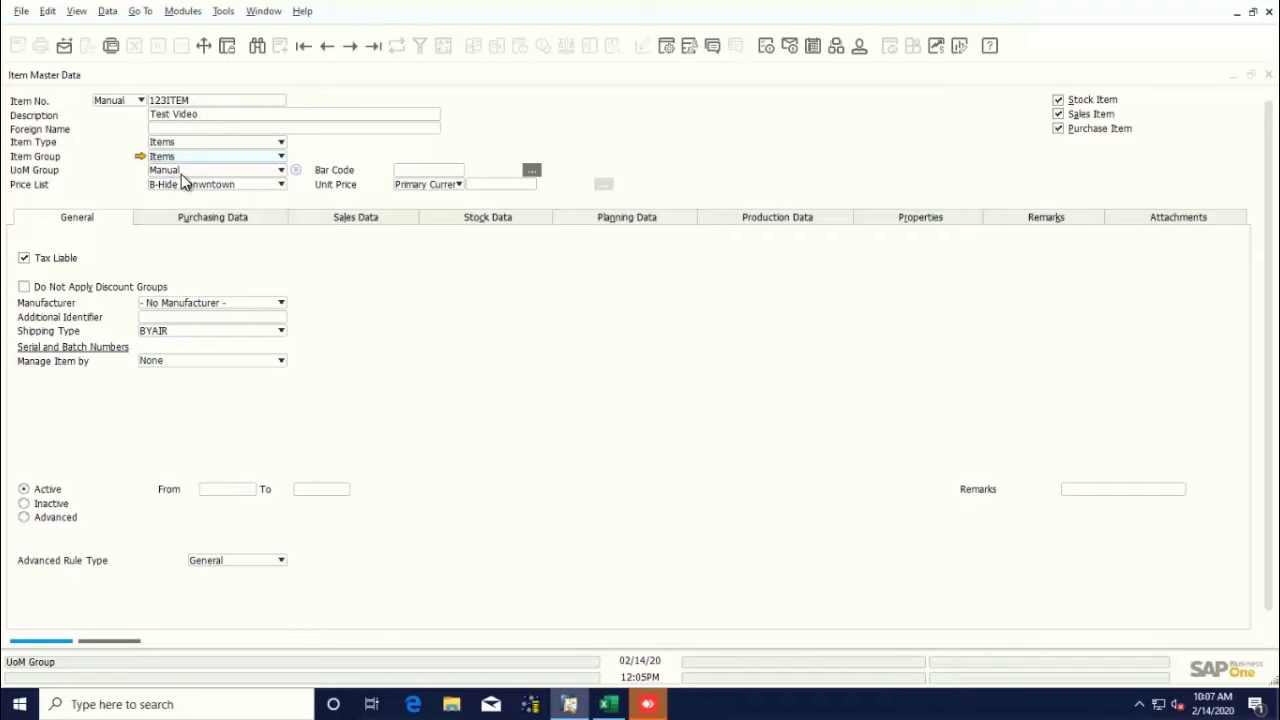
{"action": "left_click", "coordinate": [188, 184]}
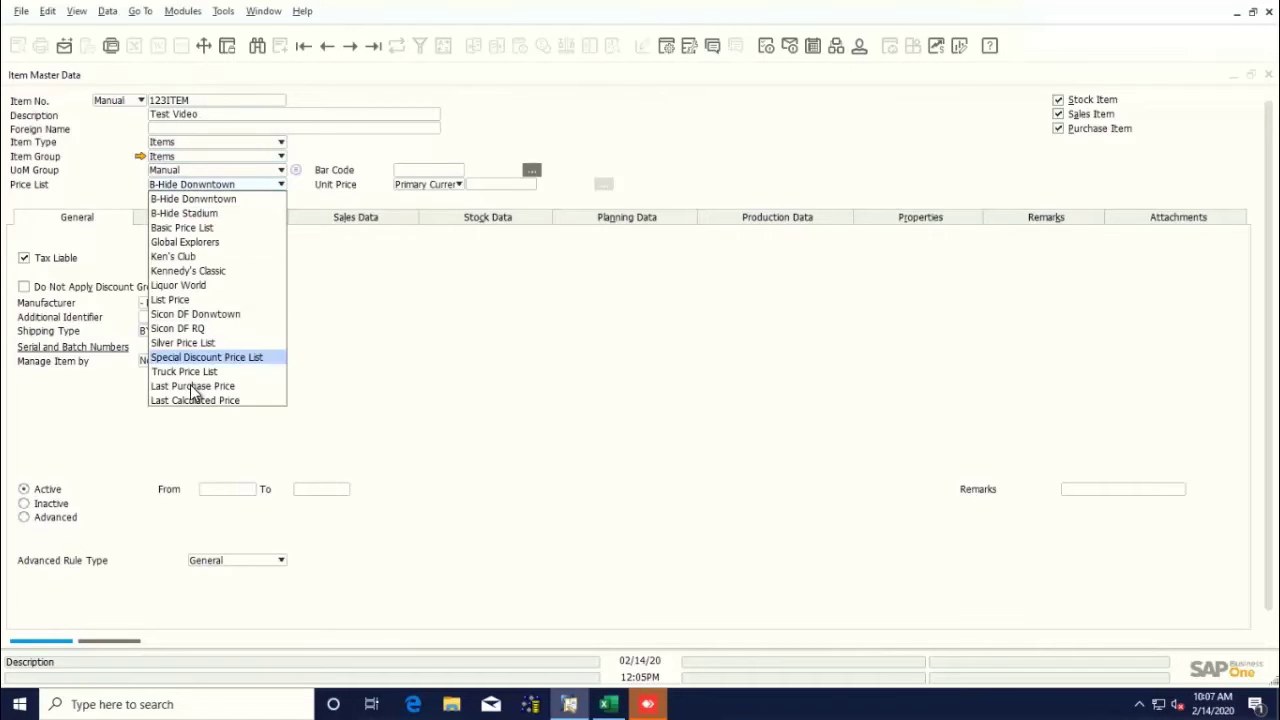
{"action": "left_click", "coordinate": [194, 388]}
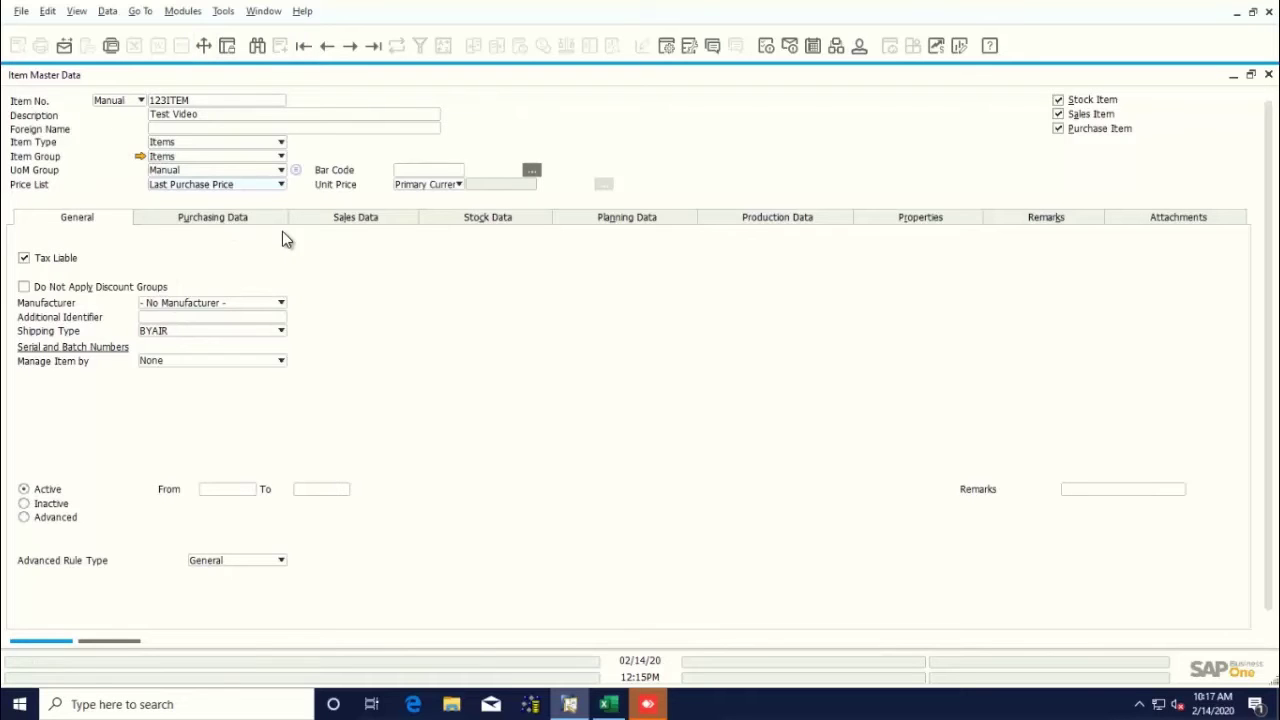
Keep No Manufacturer and the BYAIR shipping type, and set the item's status to Advanced in the general data
{"action": "left_click", "coordinate": [247, 304]}
{"action": "left_click", "coordinate": [249, 304]}
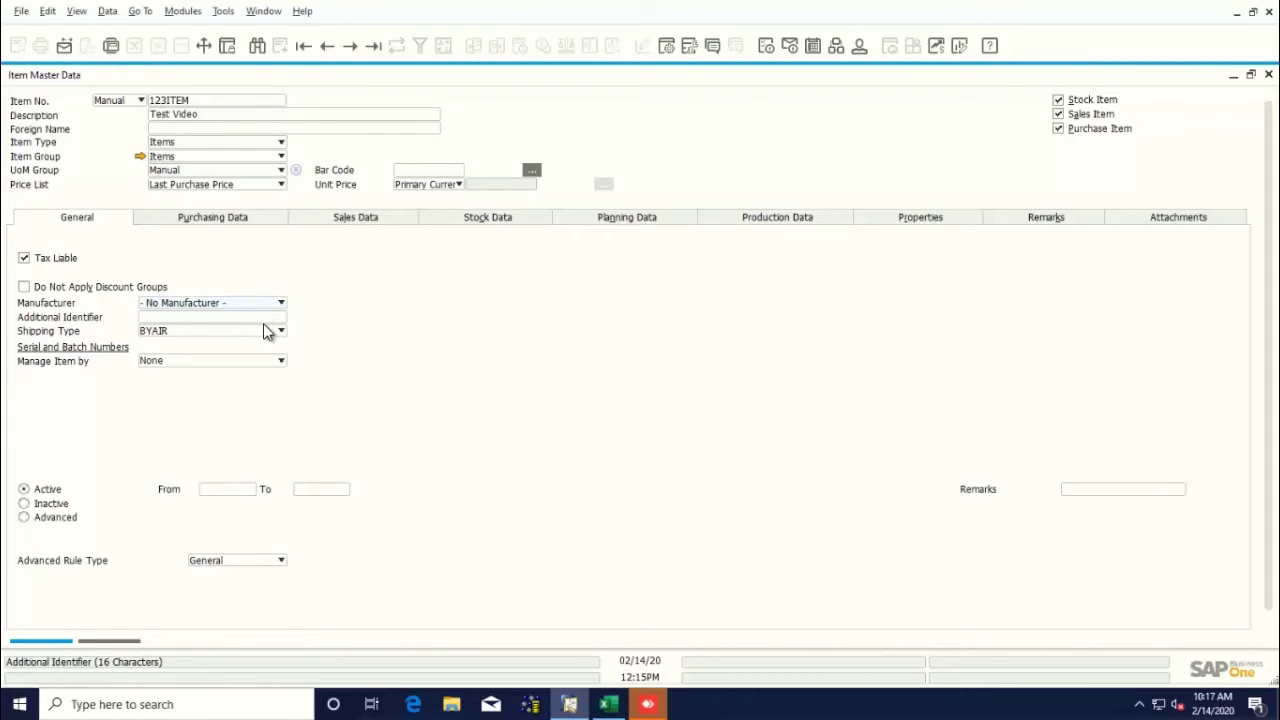
{"action": "left_click", "coordinate": [263, 335]}
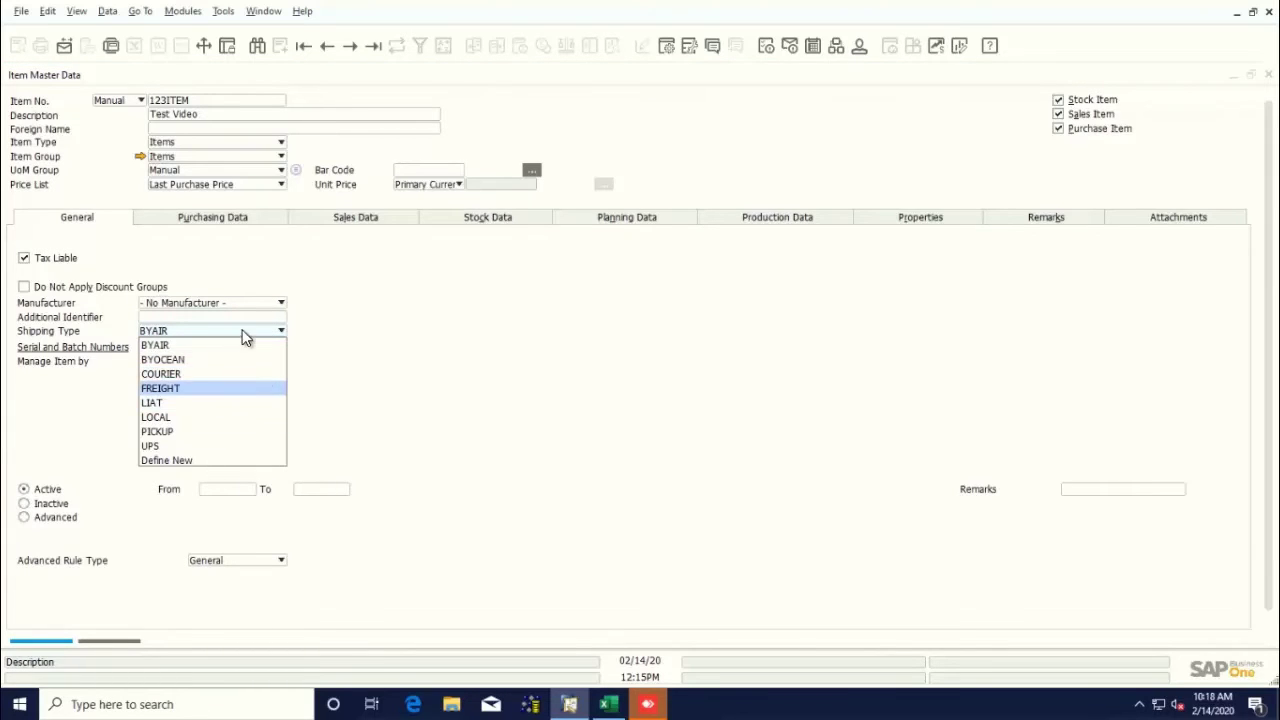
{"action": "left_click", "coordinate": [243, 338]}
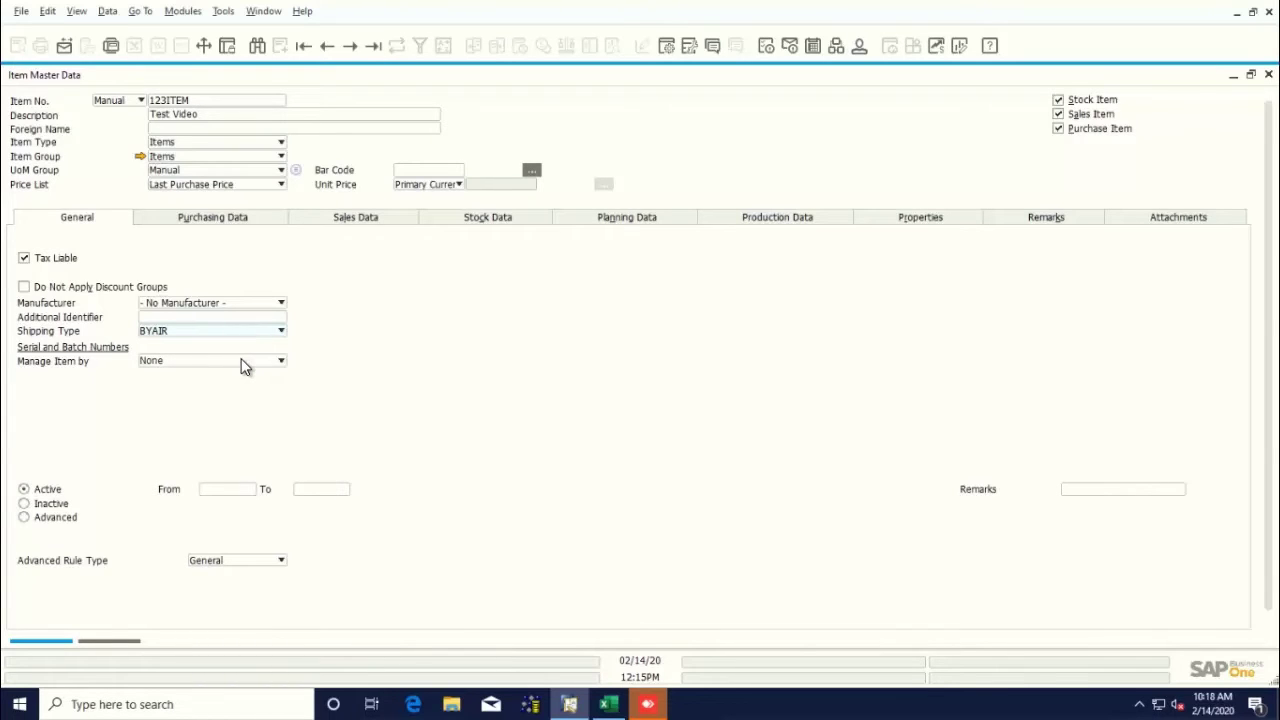
{"action": "left_click", "coordinate": [25, 518]}
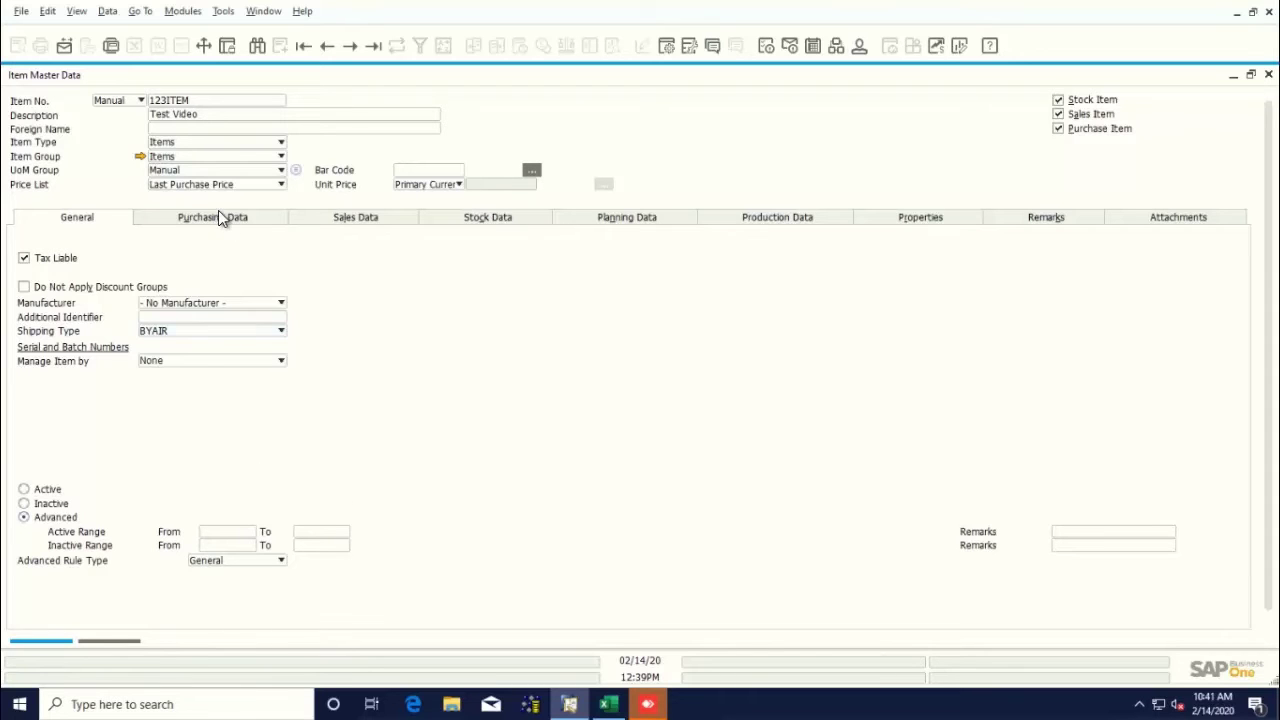
Enter "UoM Test" as the Purchasing UoM Name in the item's purchasing data
{"action": "left_click", "coordinate": [220, 219]}
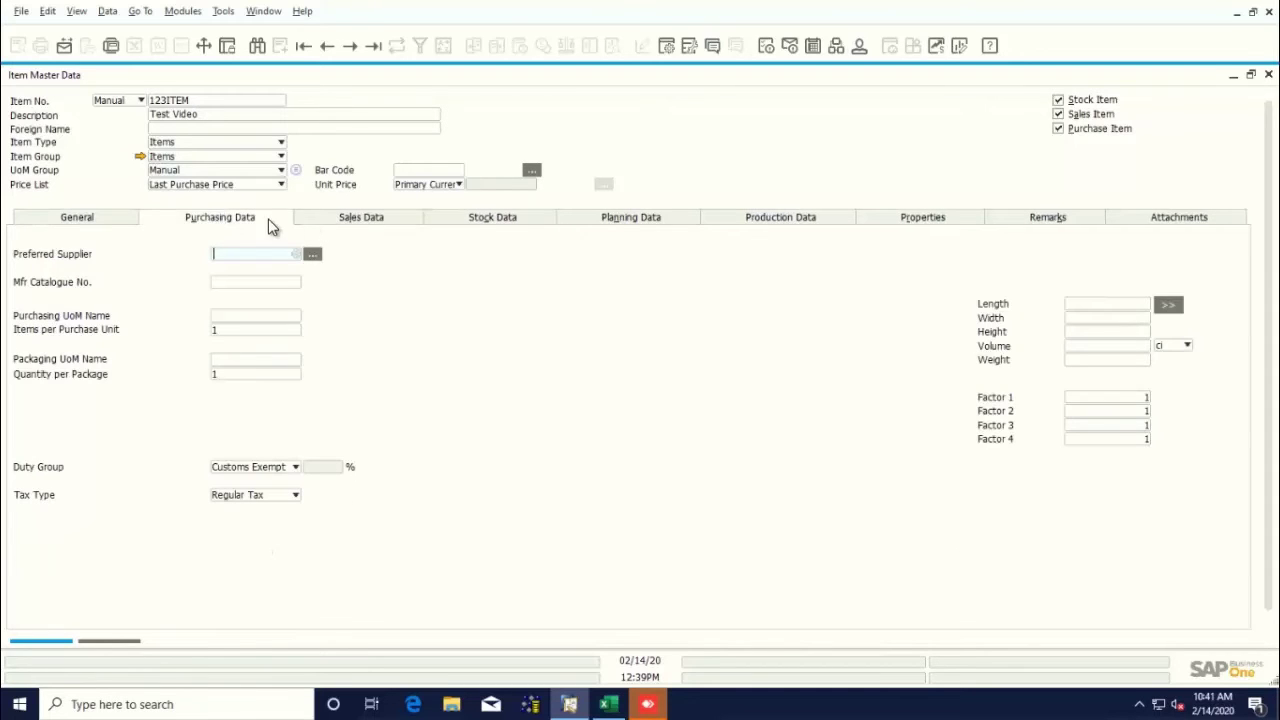
{"action": "left_click", "coordinate": [356, 220]}
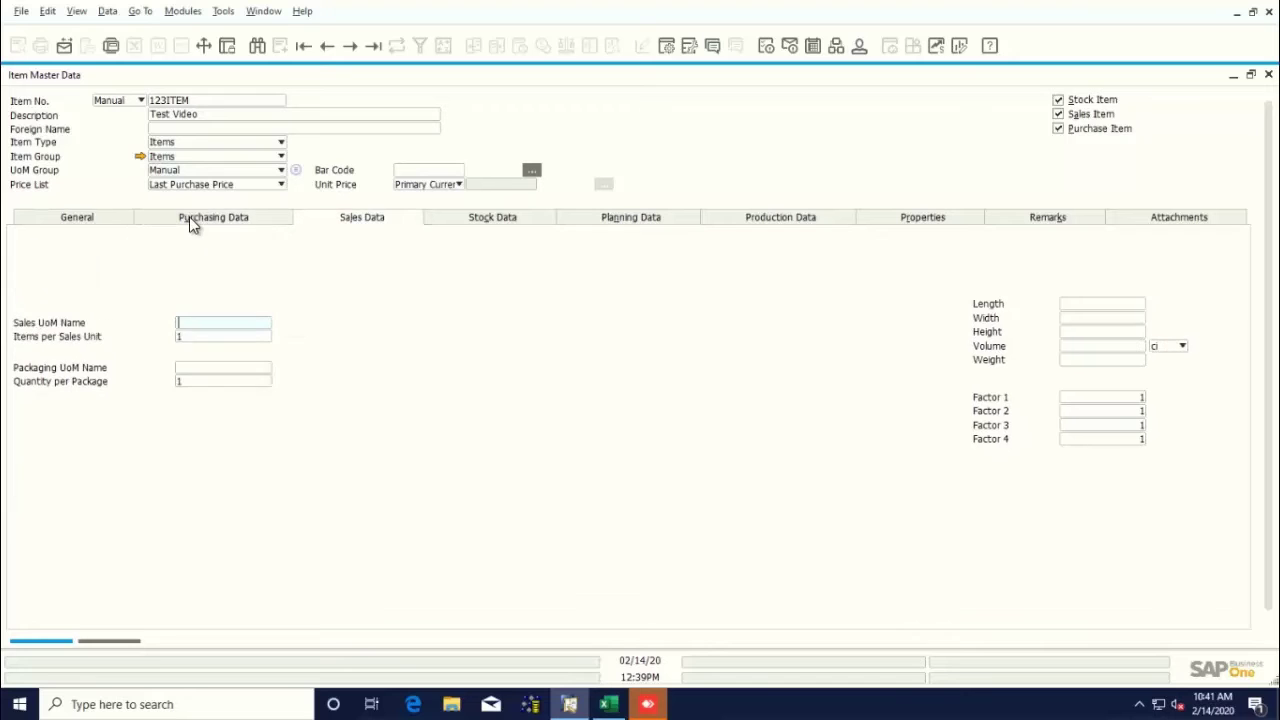
{"action": "left_click", "coordinate": [226, 221]}
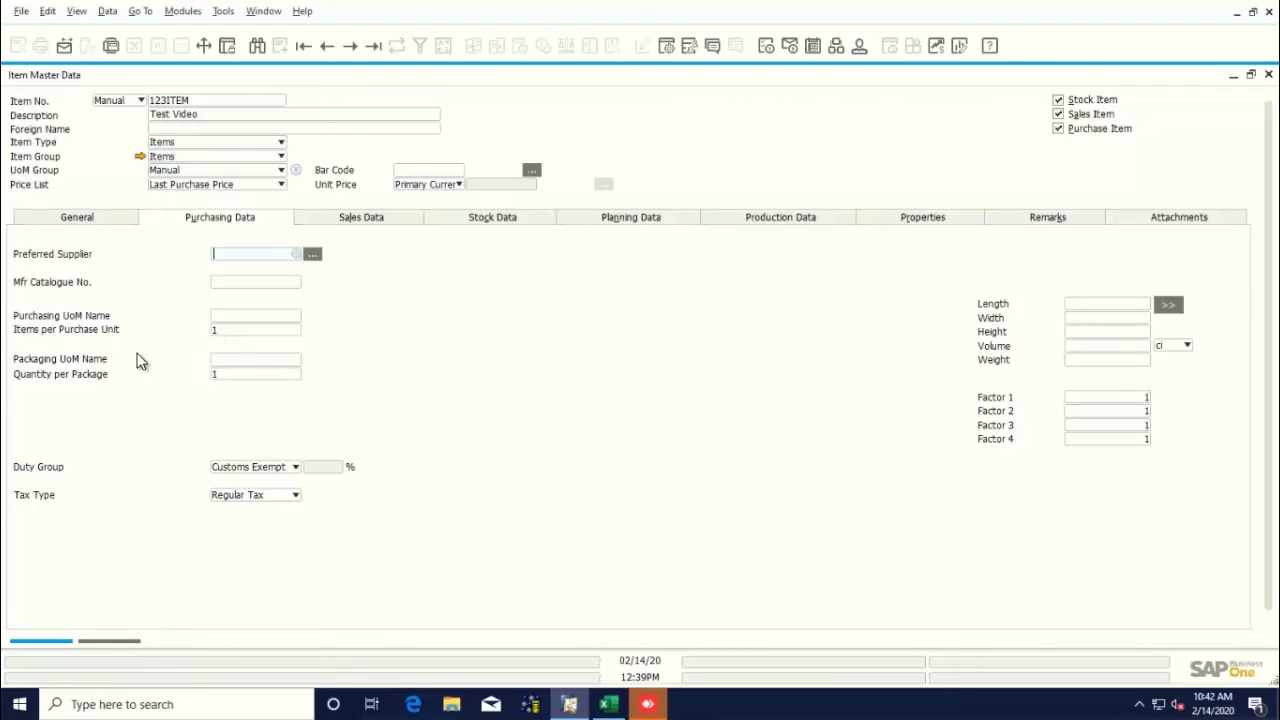
{"action": "left_click", "coordinate": [243, 316]}
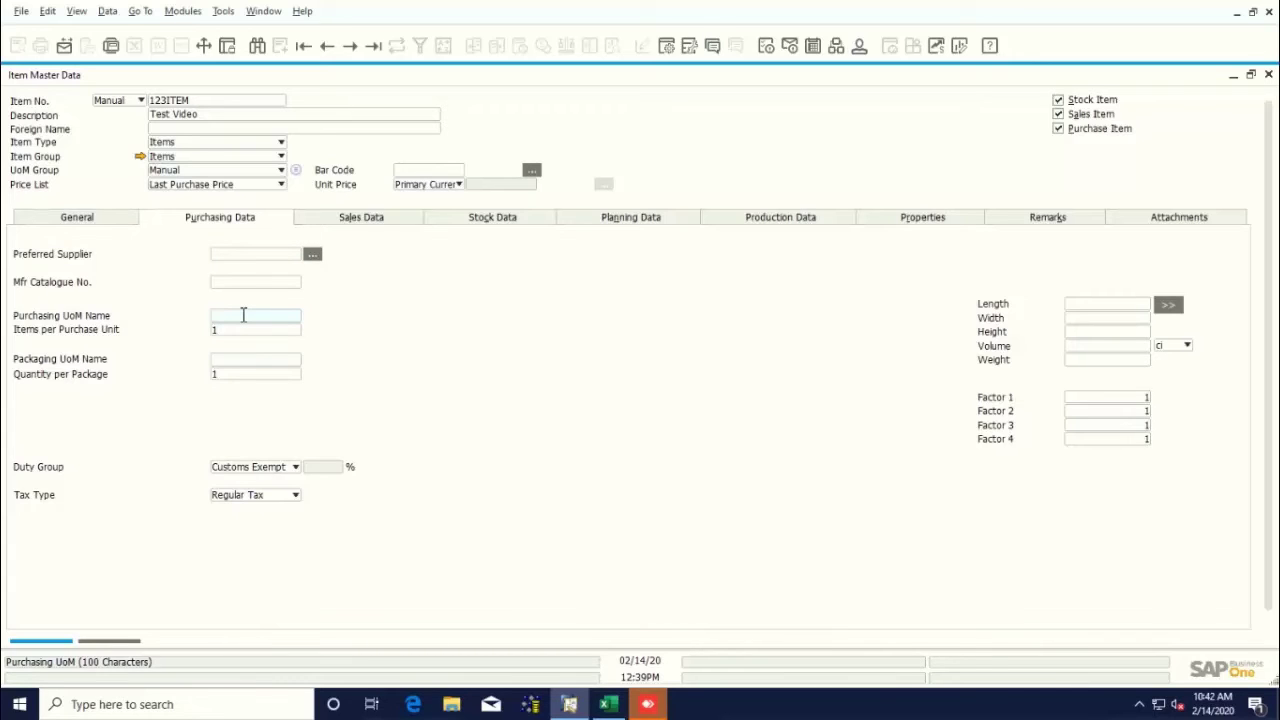
{"action": "type", "text": "O"}
{"action": "key", "text": "BackSpace"}
{"action": "type", "text": "UoM Test"}
{"action": "key", "text": "Tab"}
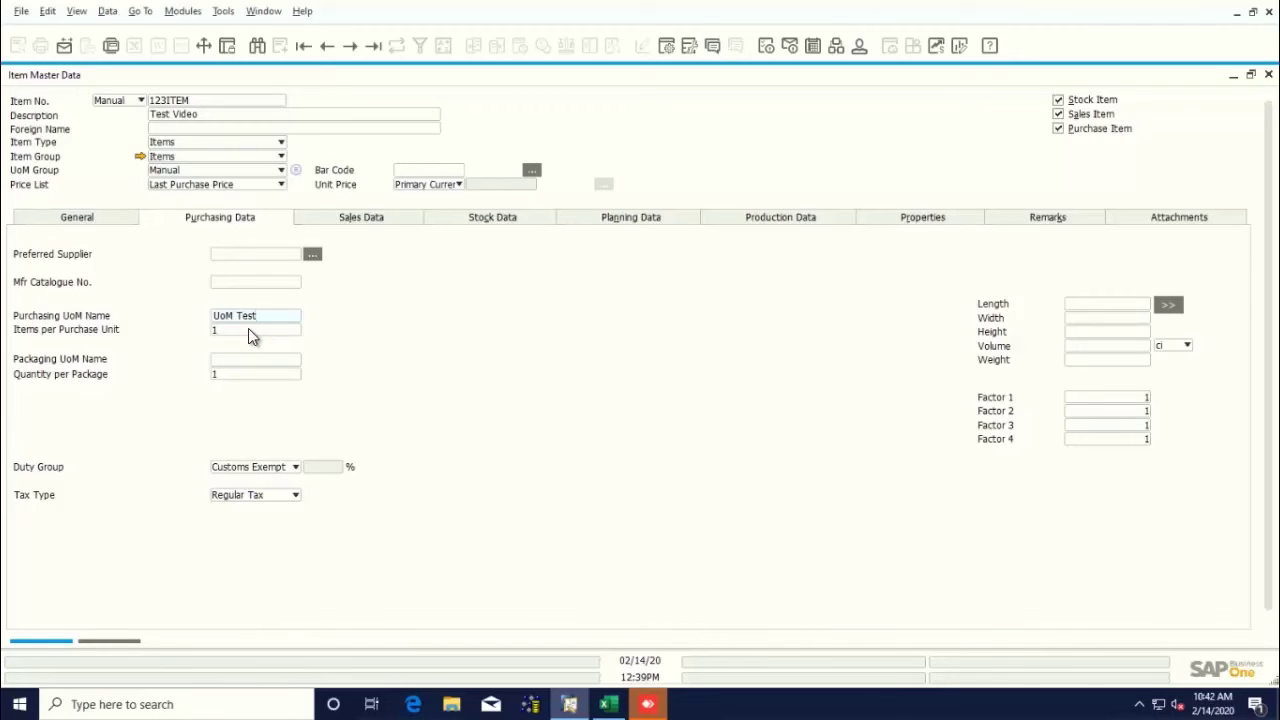
{"action": "left_click", "coordinate": [248, 329]}
Set the purchasing Packaging UoM Name to "Packaging Test" with a quantity of 12 per package
{"action": "left_click", "coordinate": [261, 361]}
{"action": "type", "text": "P"}
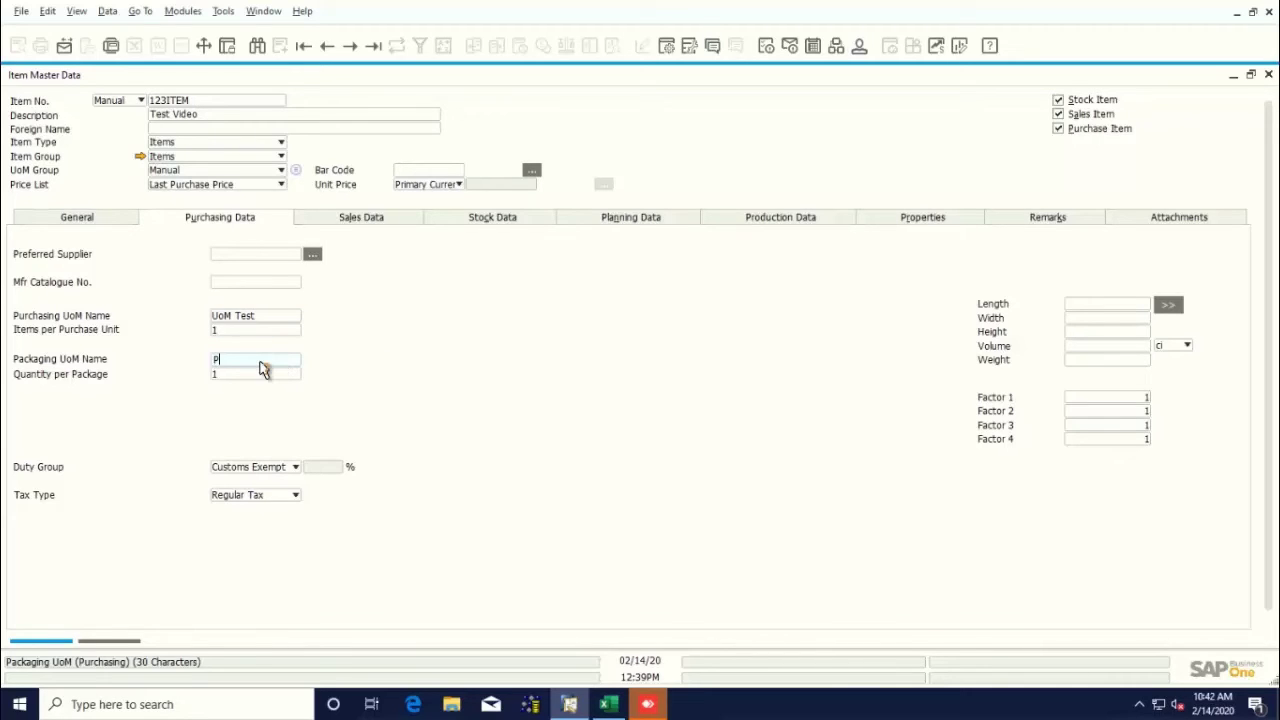
{"action": "type", "text": "ackaging Test"}
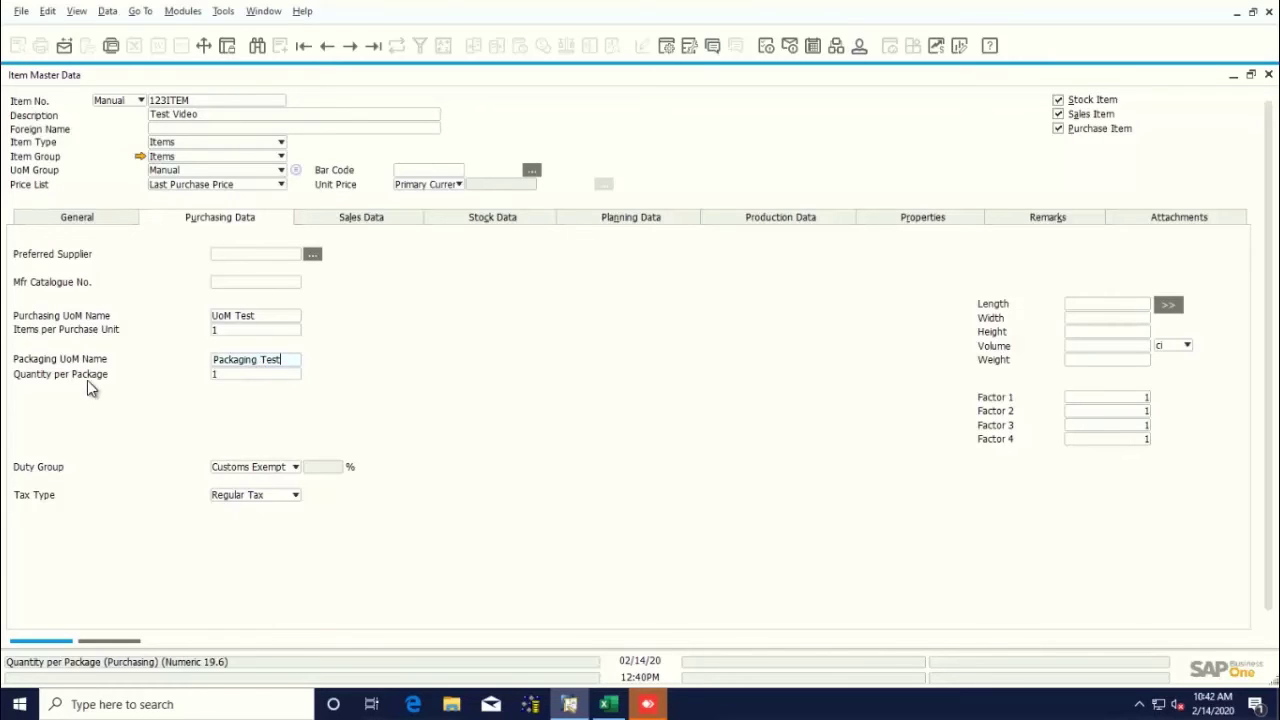
{"action": "key", "text": "Tab"}
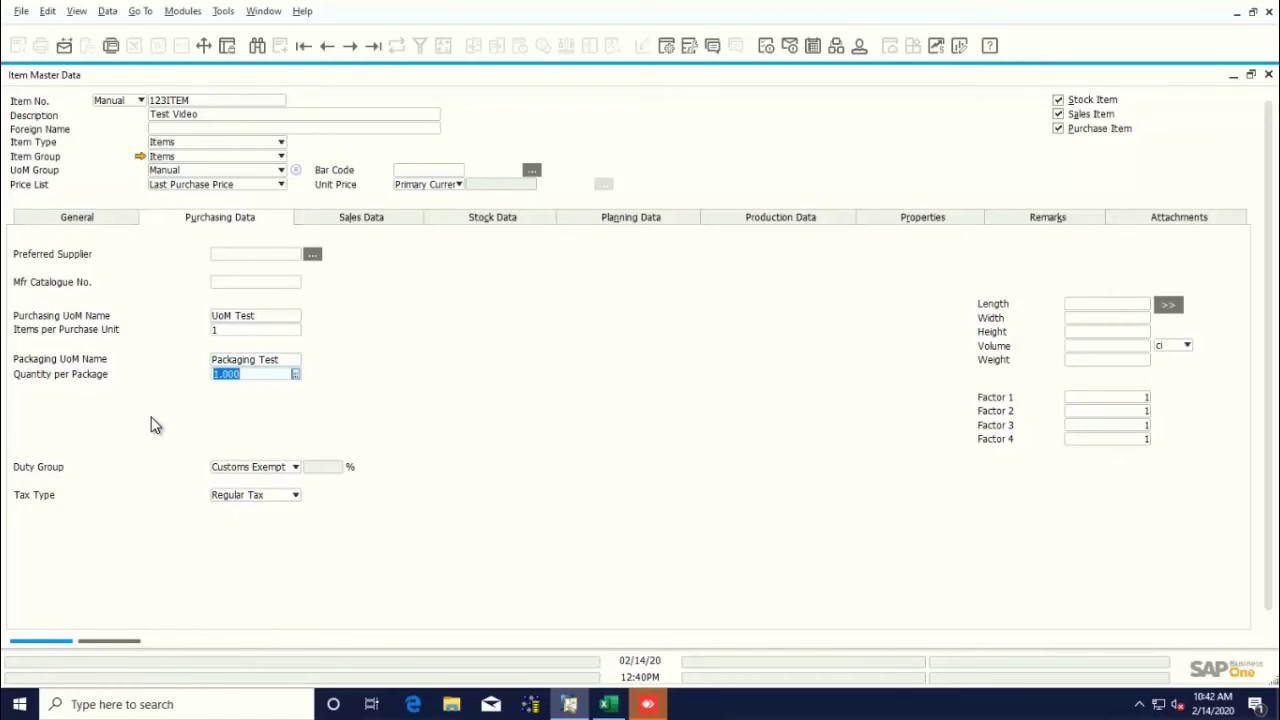
{"action": "type", "text": "12"}
Enter "UoM Test" as the Sales UoM Name in the item's sales data
{"action": "left_click", "coordinate": [364, 220]}
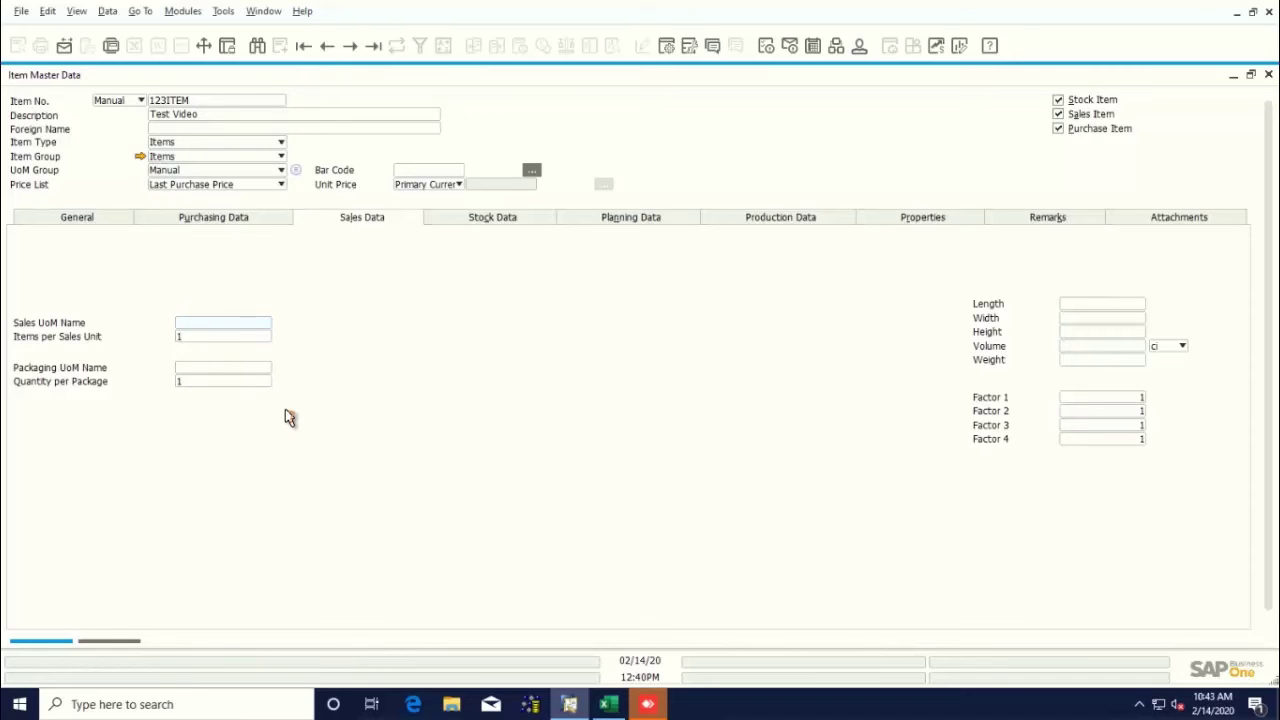
{"action": "type", "text": "UoM Test"}
{"action": "left_click", "coordinate": [216, 344]}
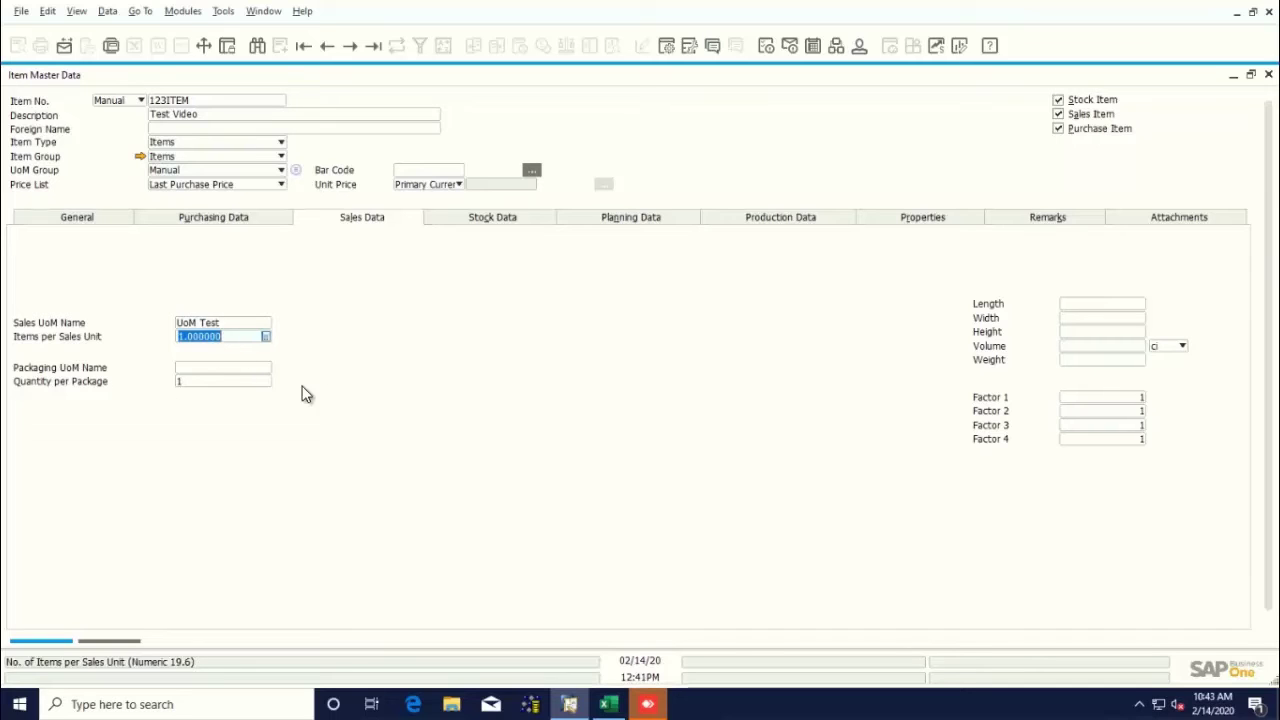
Set the sales Packaging UoM Name to "Packaging Test" with a quantity of 12 per package
{"action": "left_click", "coordinate": [239, 367]}
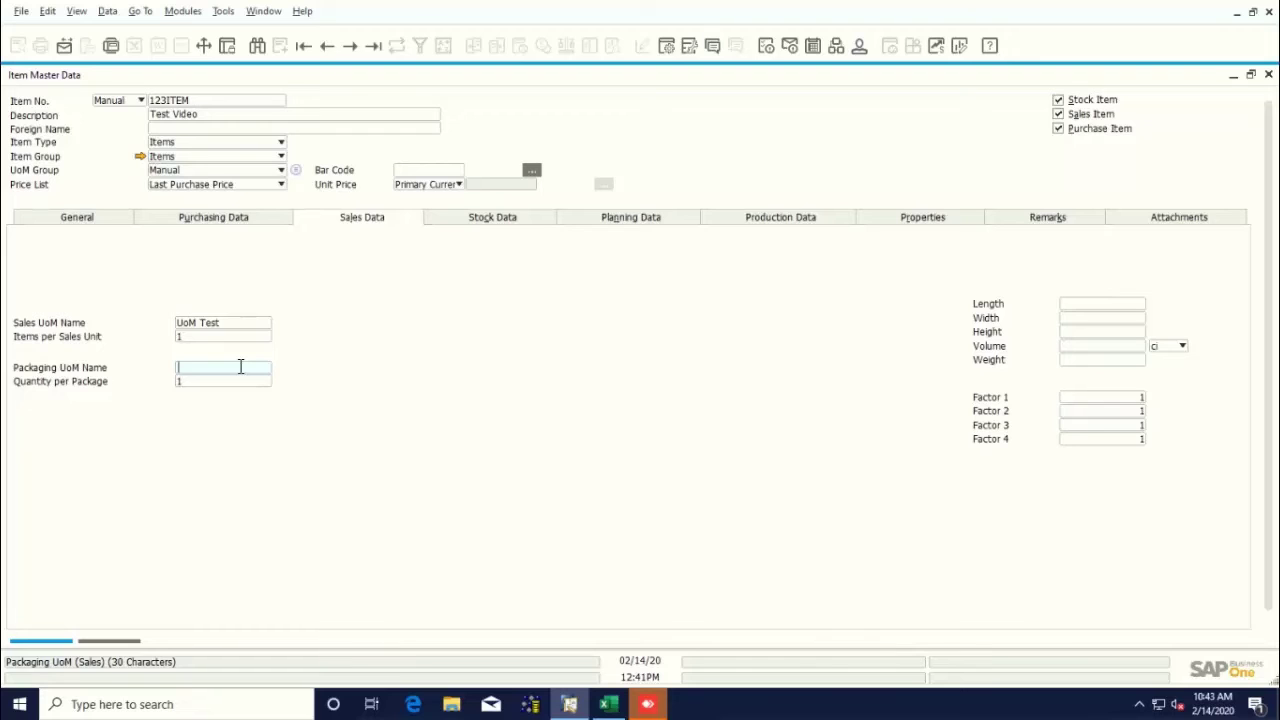
{"action": "left_click", "coordinate": [214, 381]}
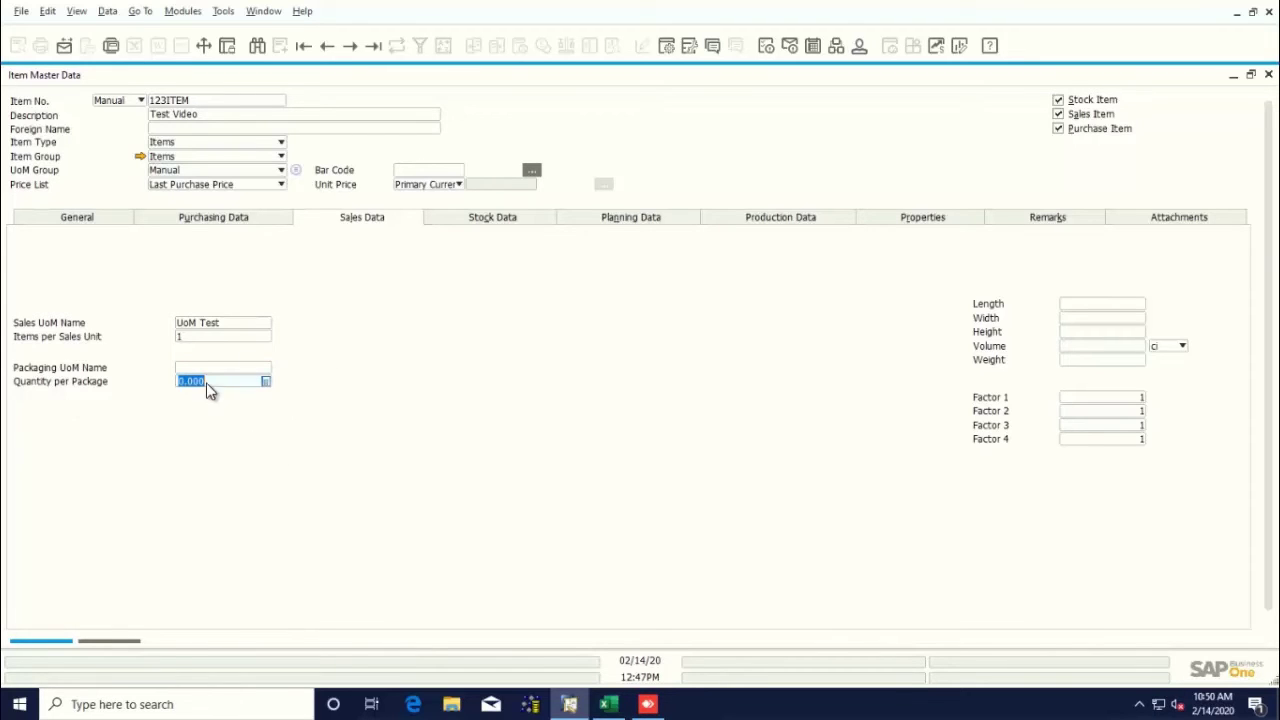
{"action": "left_click", "coordinate": [206, 224]}
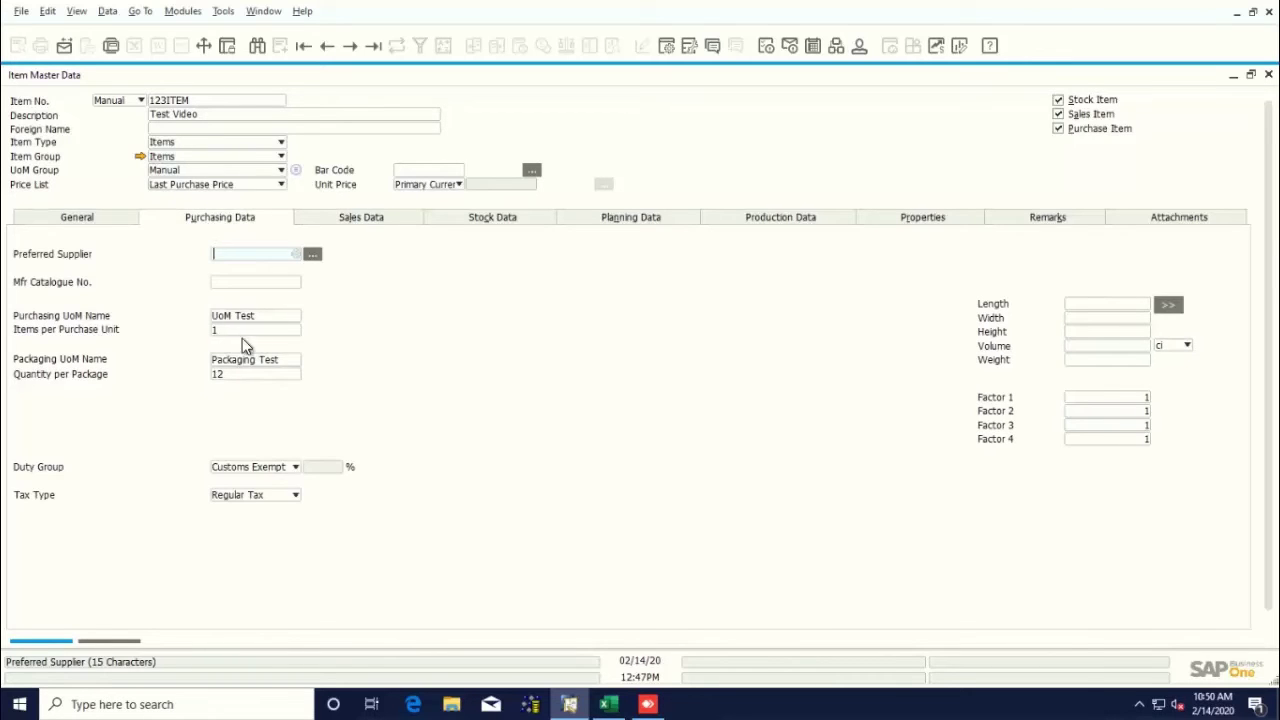
{"action": "left_click", "coordinate": [357, 220]}
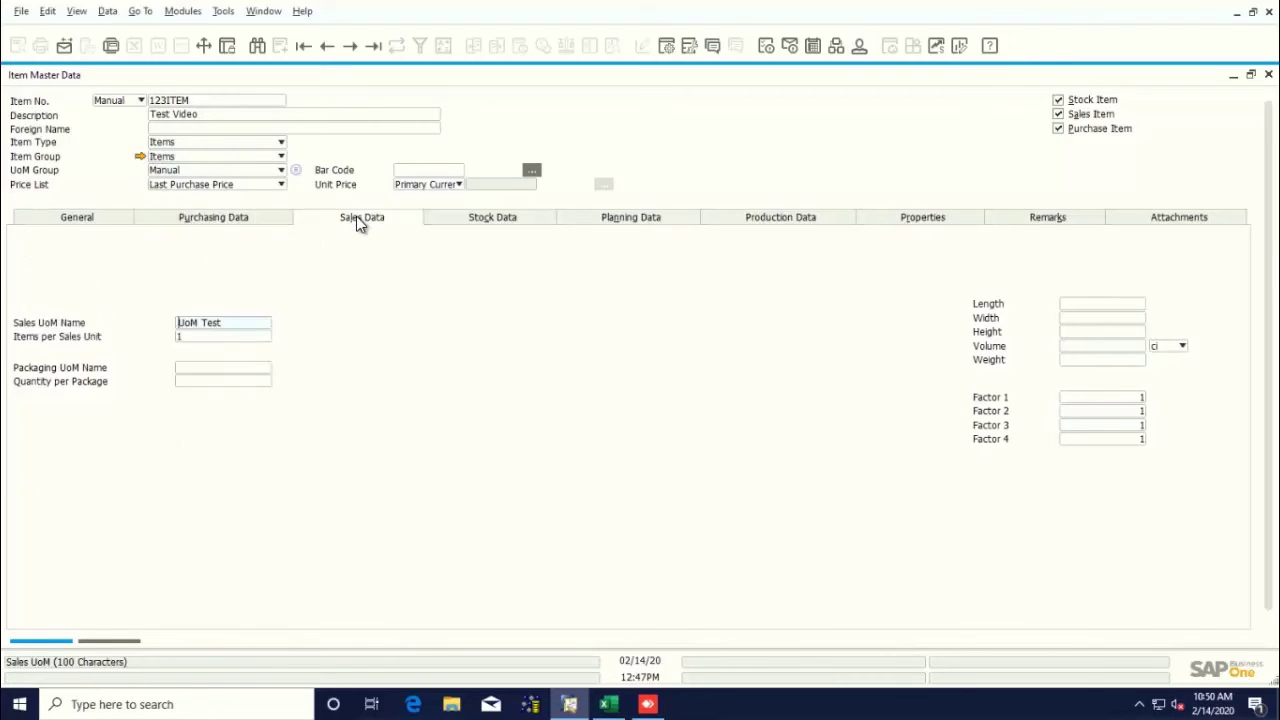
{"action": "left_click", "coordinate": [209, 368]}
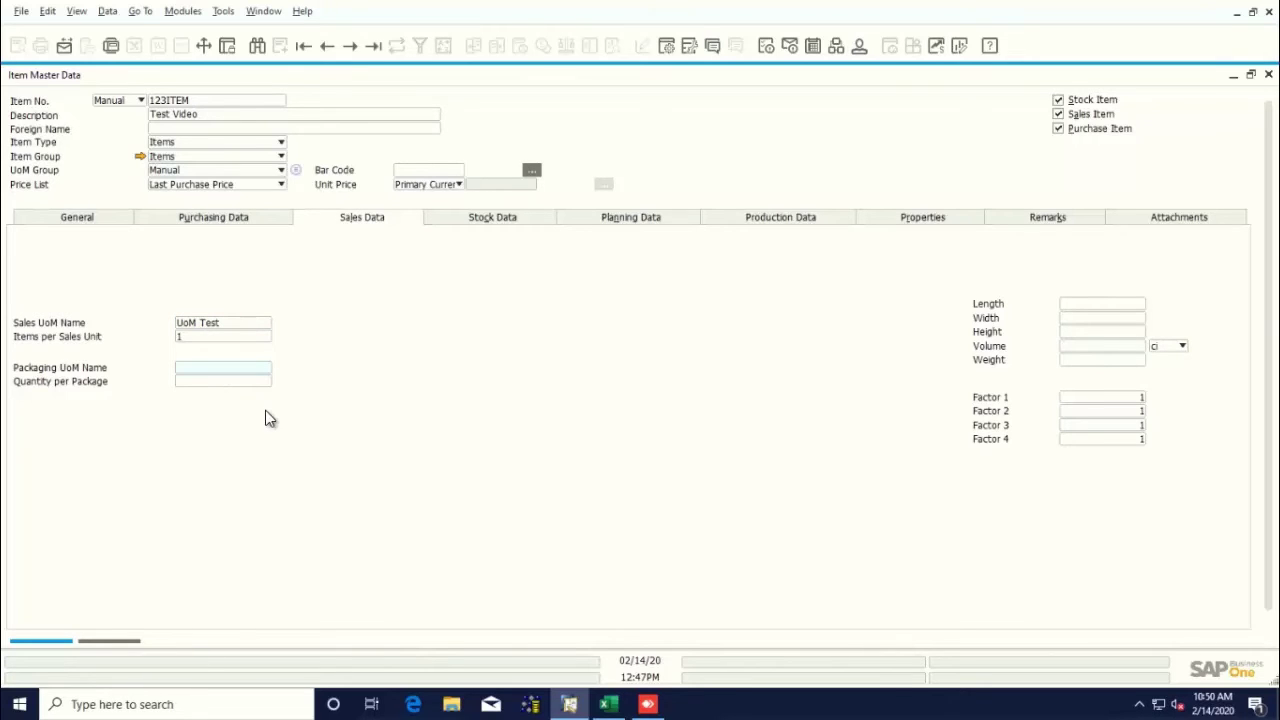
{"action": "type", "text": "Packaging Test"}
{"action": "left_click", "coordinate": [237, 383]}
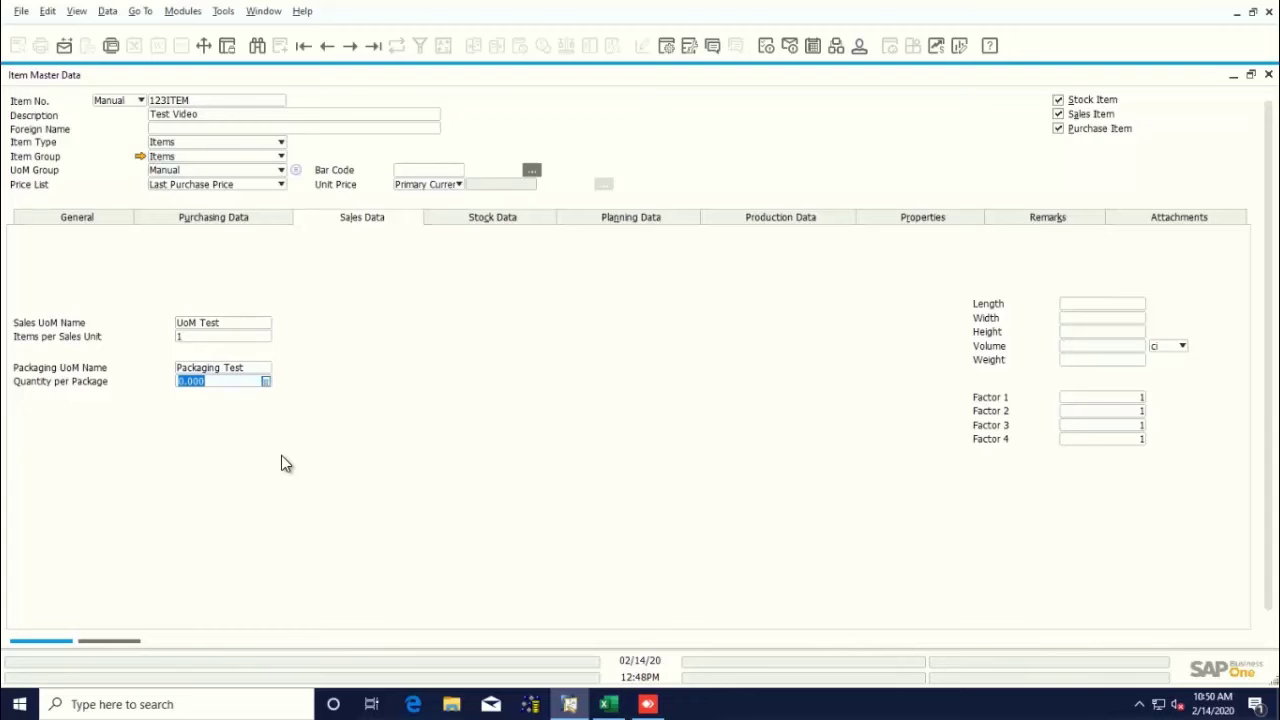
{"action": "type", "text": "12"}
{"action": "scroll", "coordinate": [367, 438], "scroll_direction": "down", "scroll_amount": 1}
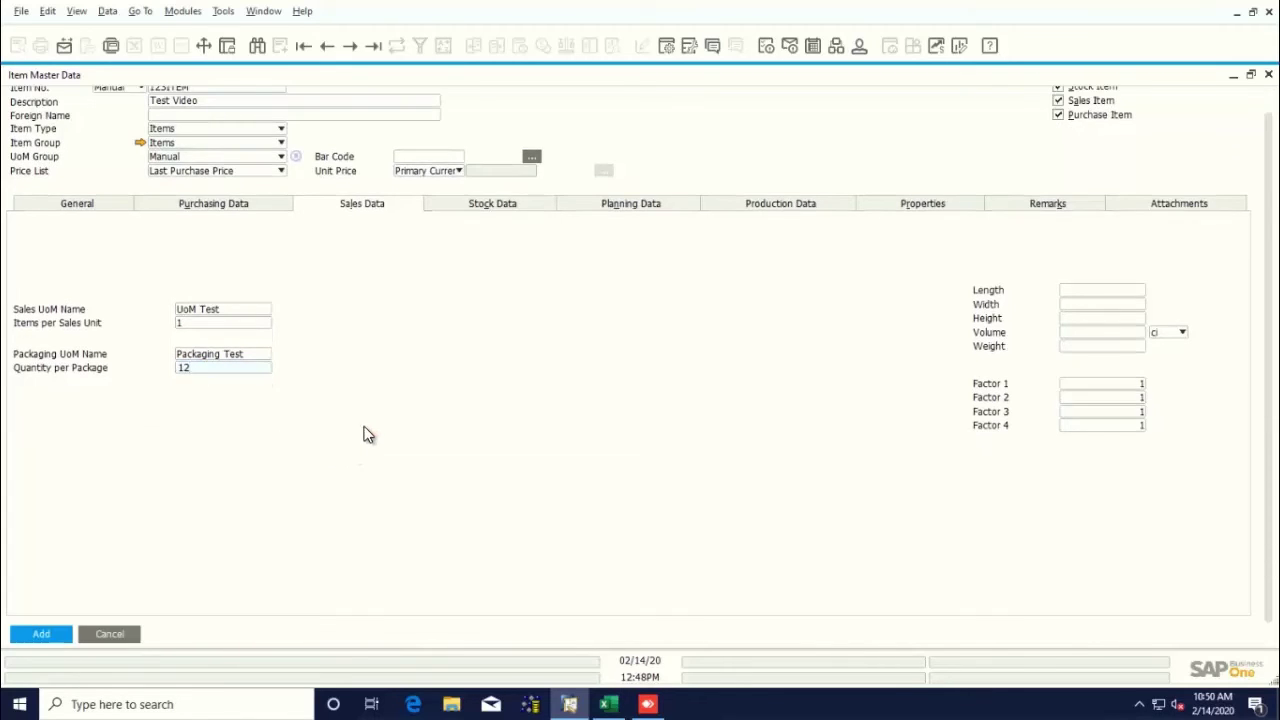
{"action": "scroll", "coordinate": [356, 425], "scroll_direction": "up", "scroll_amount": 1}
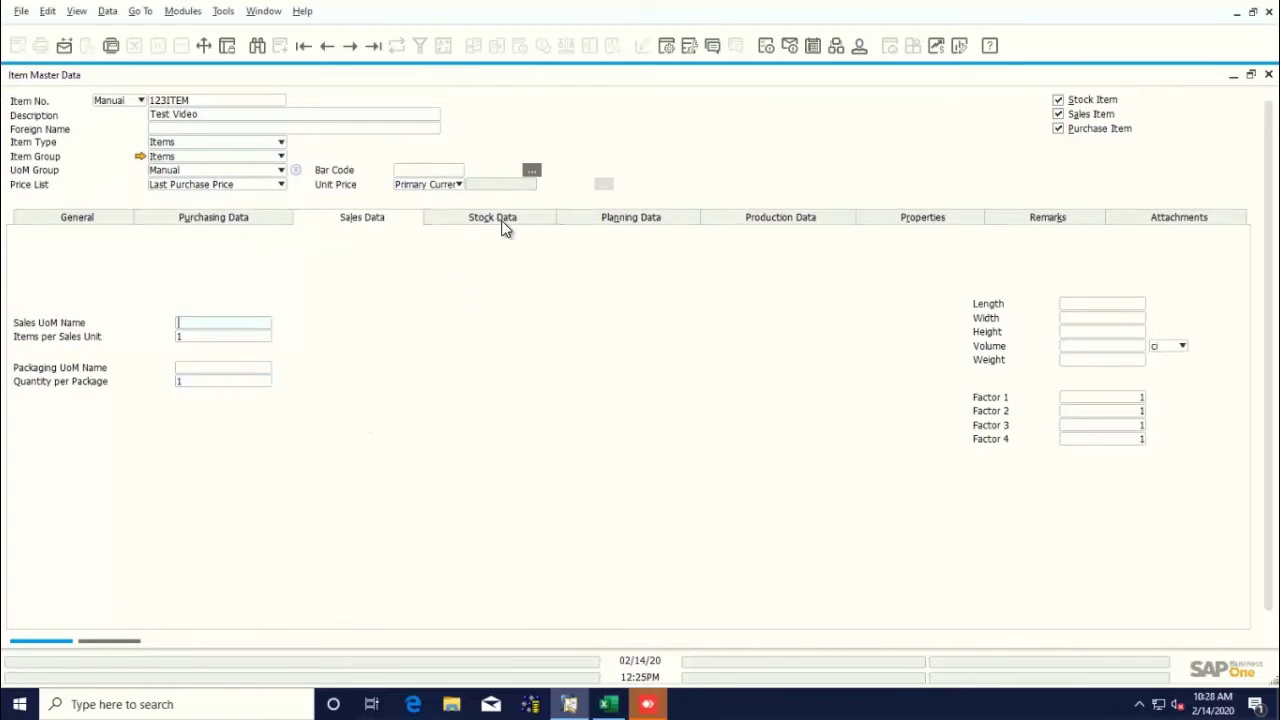
Lock warehouse 01 in the item's stock data and unlock it again
{"action": "left_click", "coordinate": [505, 228]}
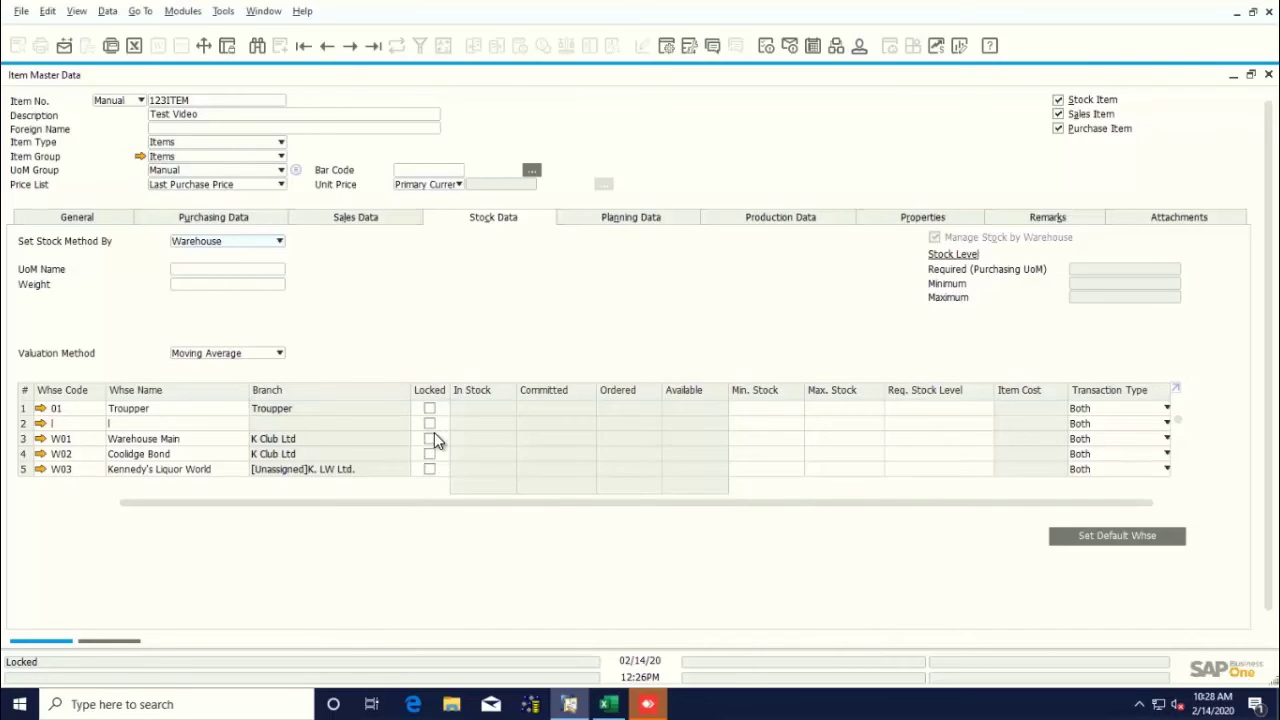
{"action": "scroll", "coordinate": [434, 434], "scroll_direction": "down", "scroll_amount": 2}
{"action": "scroll", "coordinate": [434, 434], "scroll_direction": "up", "scroll_amount": 2}
{"action": "left_click", "coordinate": [430, 409]}
{"action": "left_click", "coordinate": [428, 409]}
Try MRP as the planning method in the item's planning data and set it back to None
{"action": "left_click", "coordinate": [656, 222]}
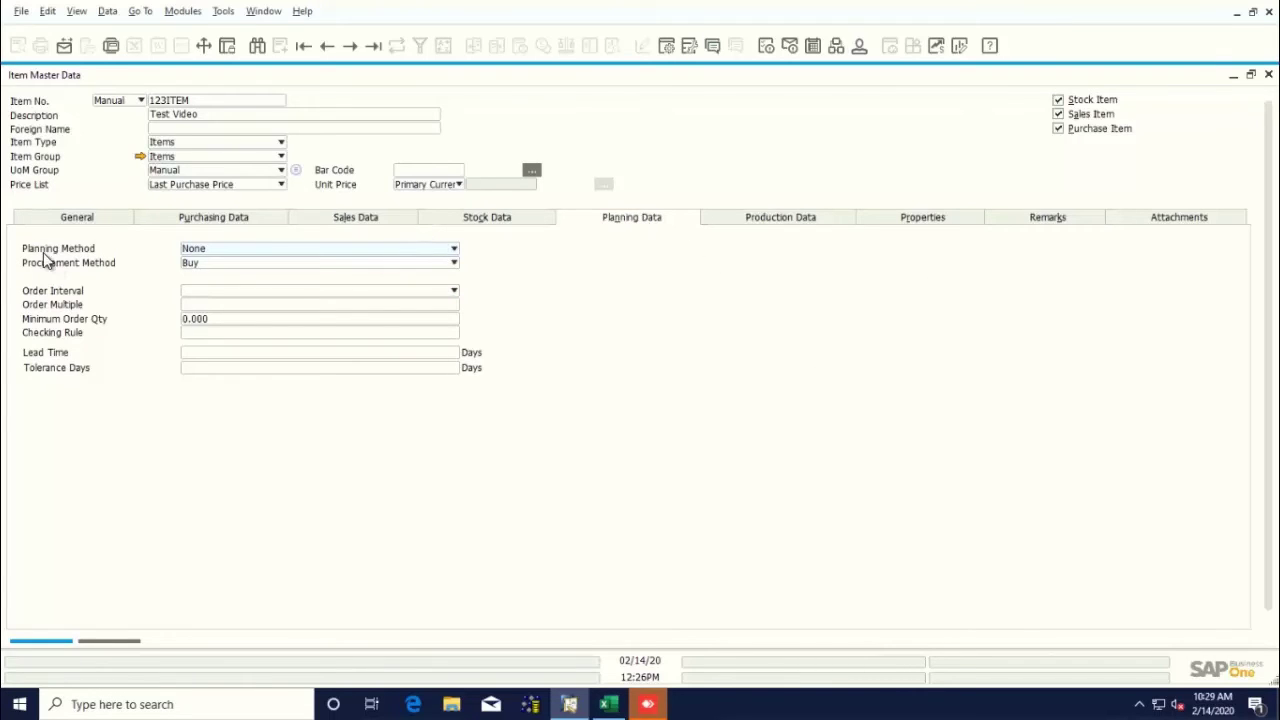
{"action": "left_click", "coordinate": [239, 247]}
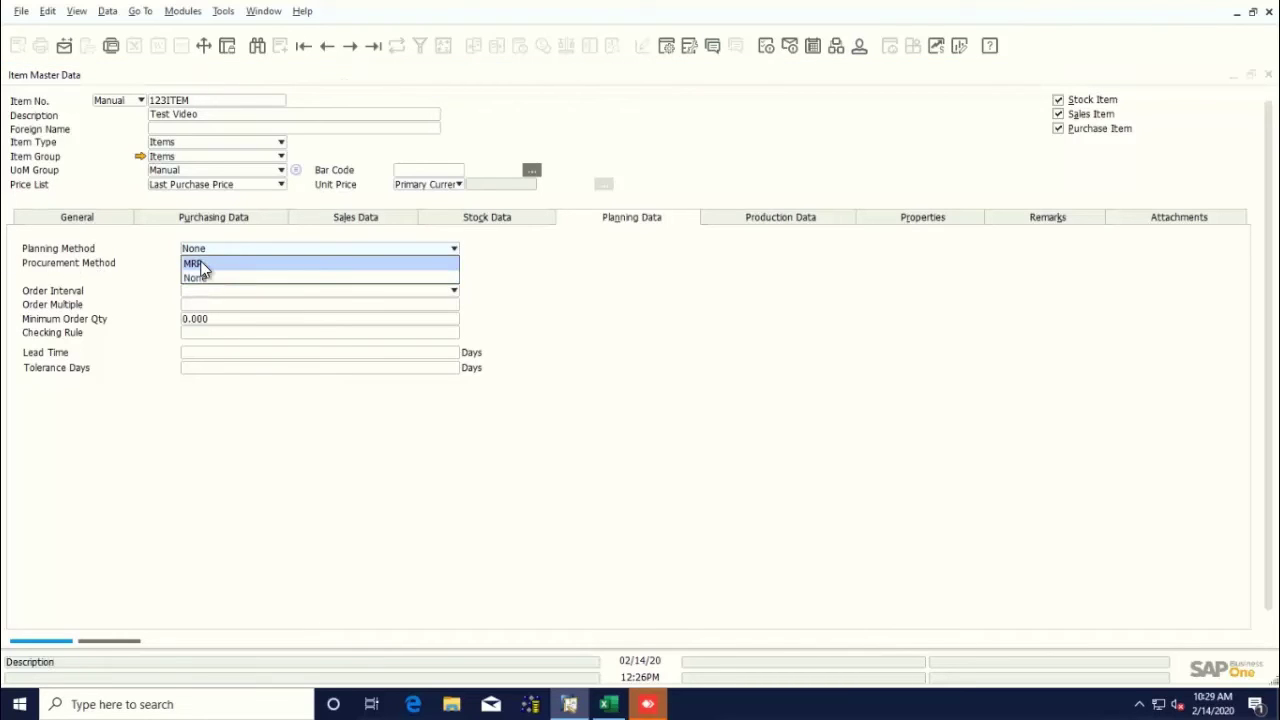
{"action": "left_click", "coordinate": [200, 264]}
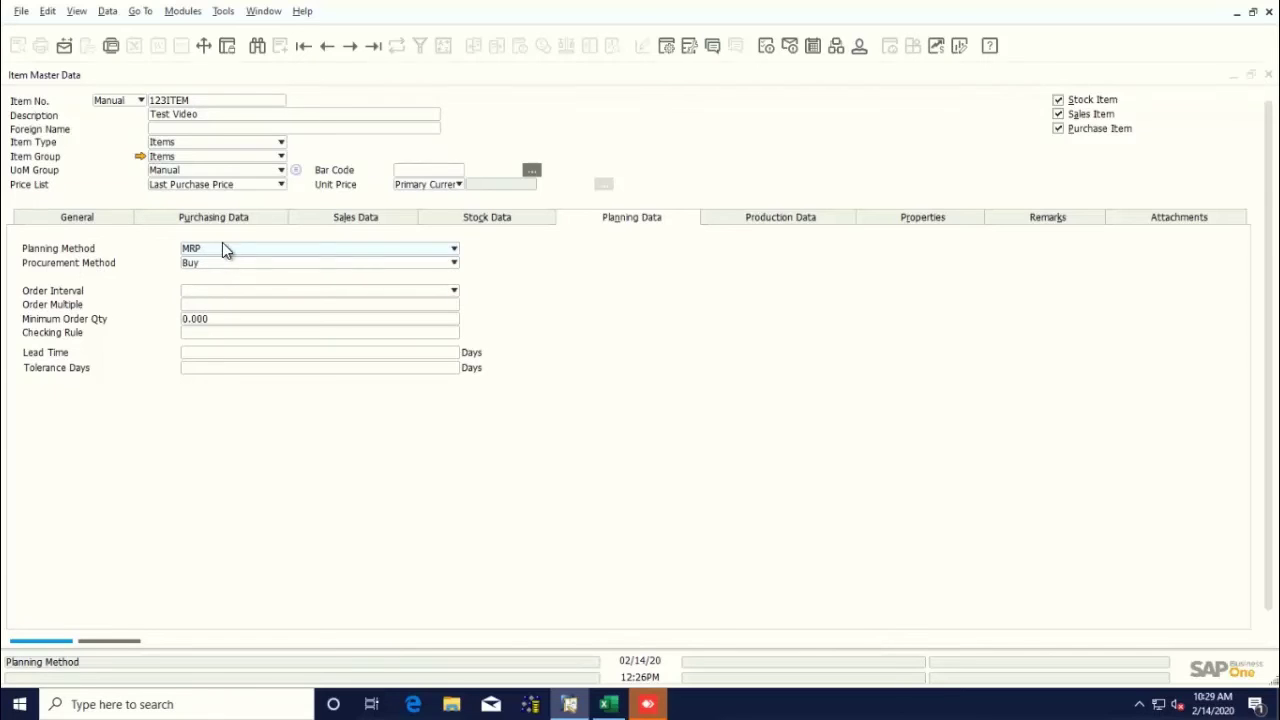
{"action": "left_click", "coordinate": [222, 249]}
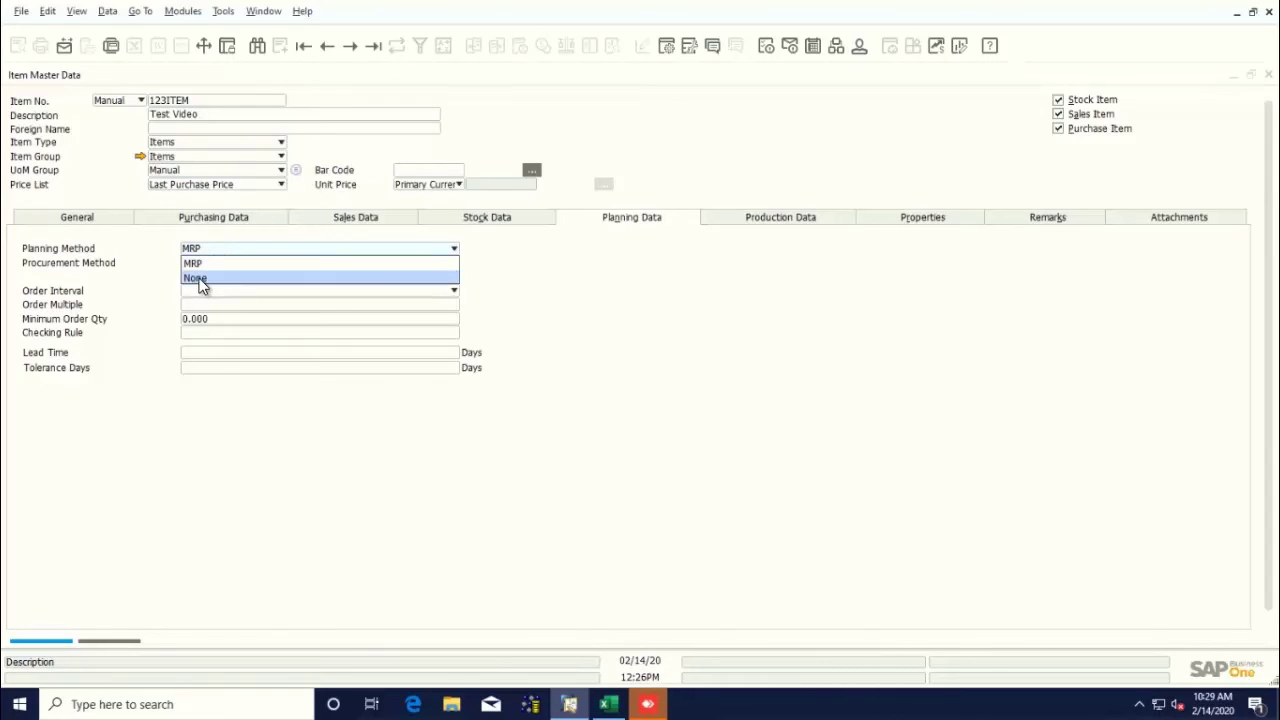
{"action": "left_click", "coordinate": [200, 280]}
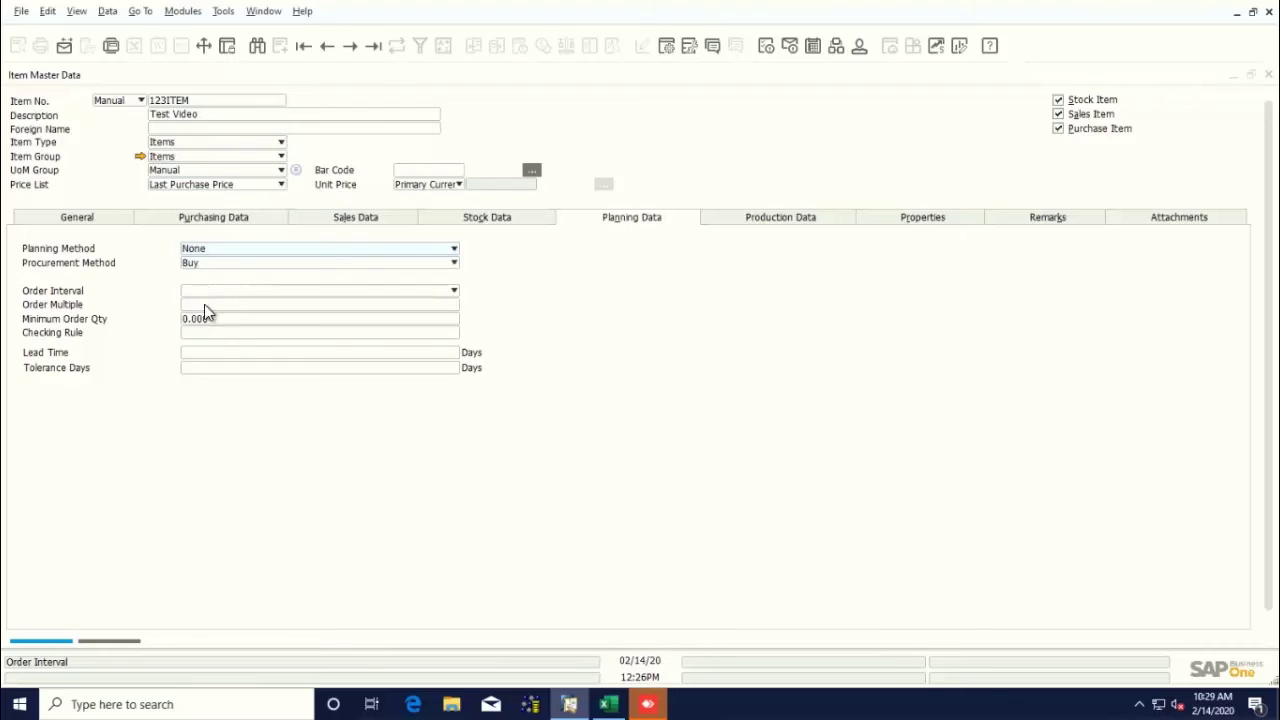
Review the item's production data, properties, remarks and attachments
{"action": "left_click", "coordinate": [783, 218]}
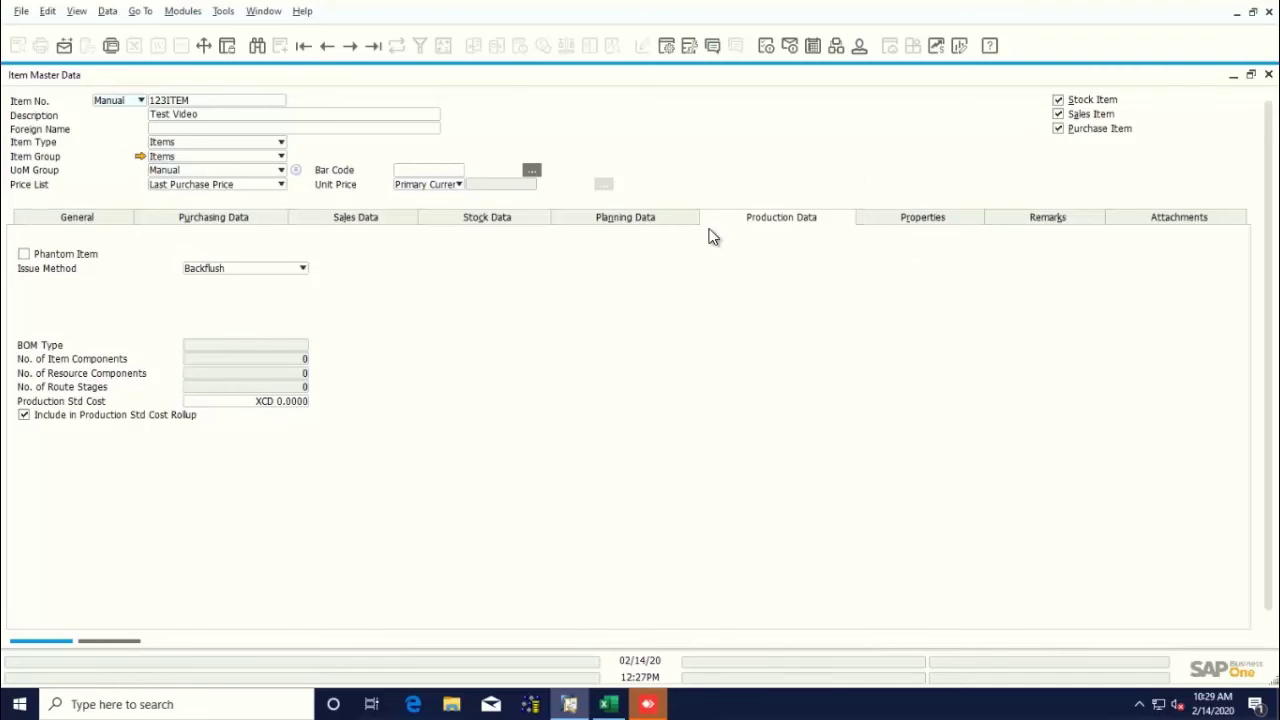
{"action": "left_click", "coordinate": [921, 218]}
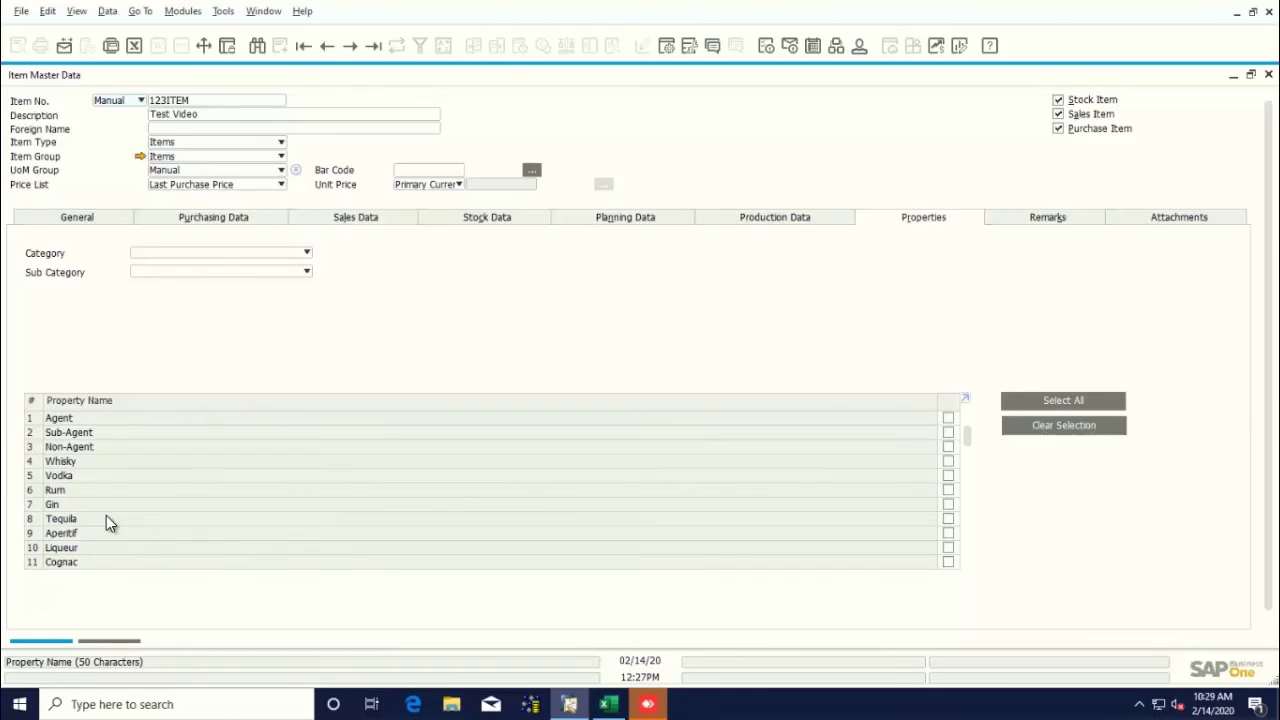
{"action": "left_click", "coordinate": [1045, 222]}
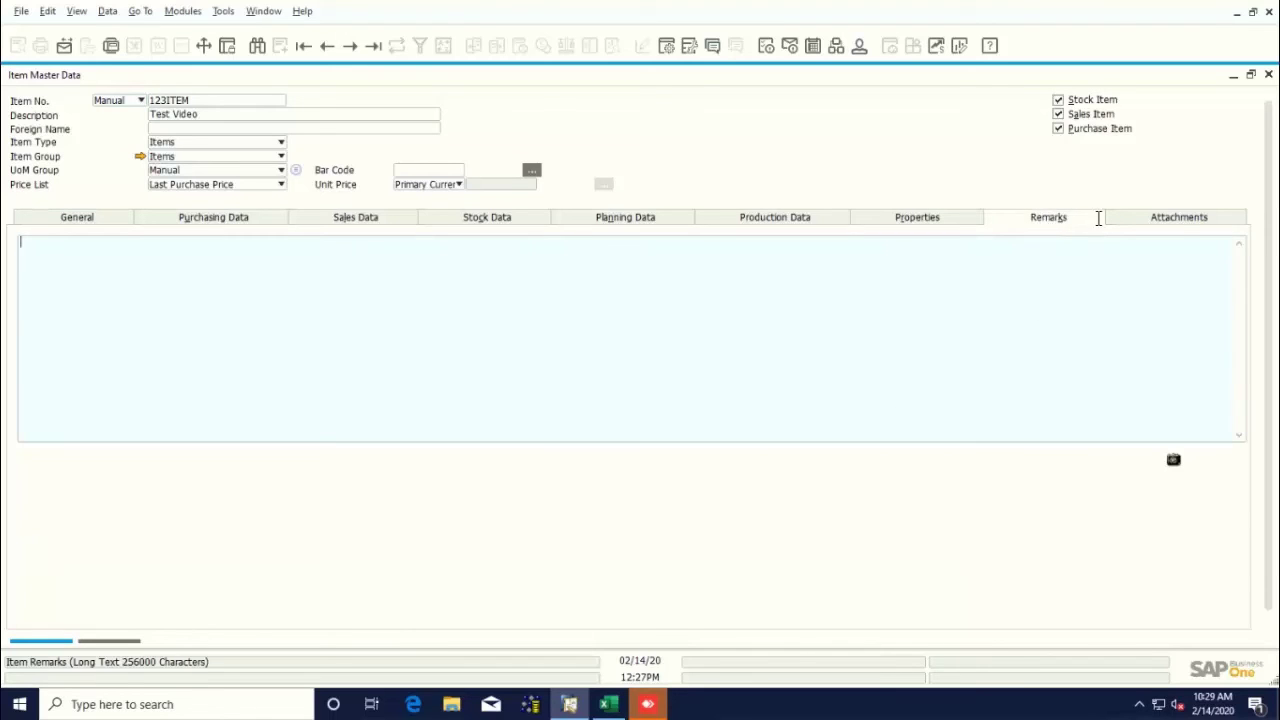
{"action": "left_click", "coordinate": [1173, 220]}
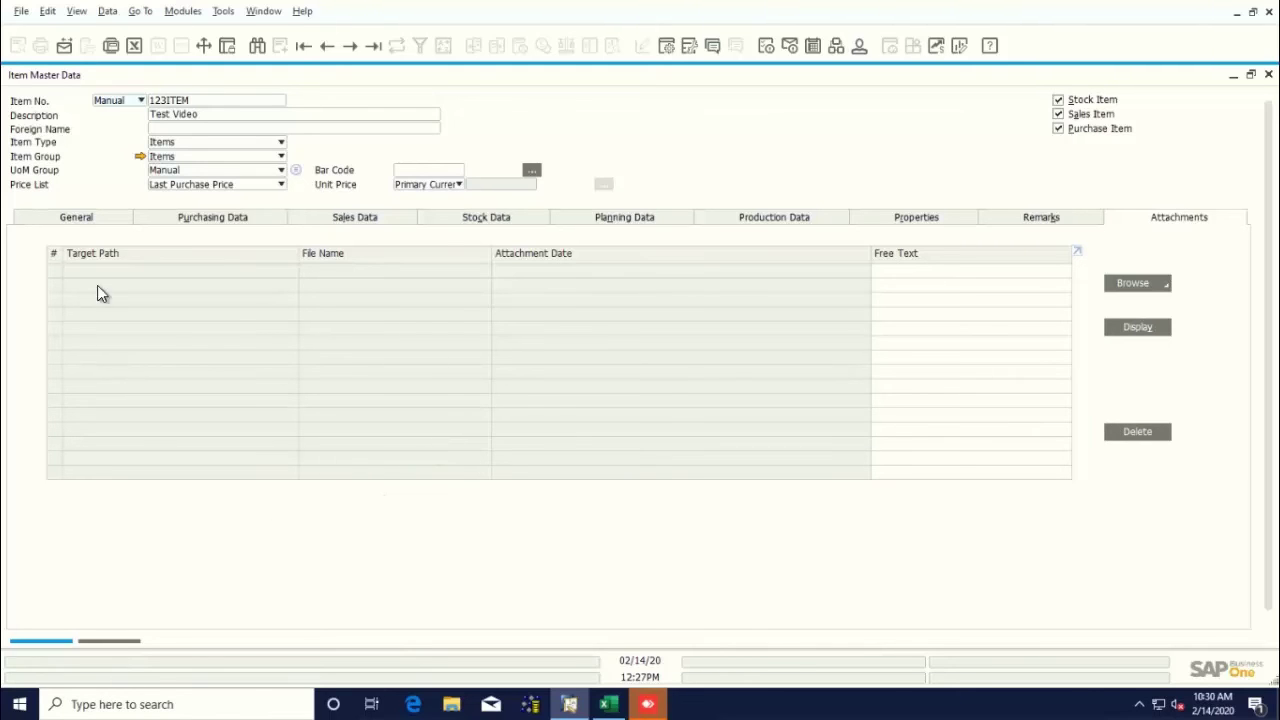
Set the item's status to Active in the general data and add the new item record
{"action": "left_click", "coordinate": [101, 213]}
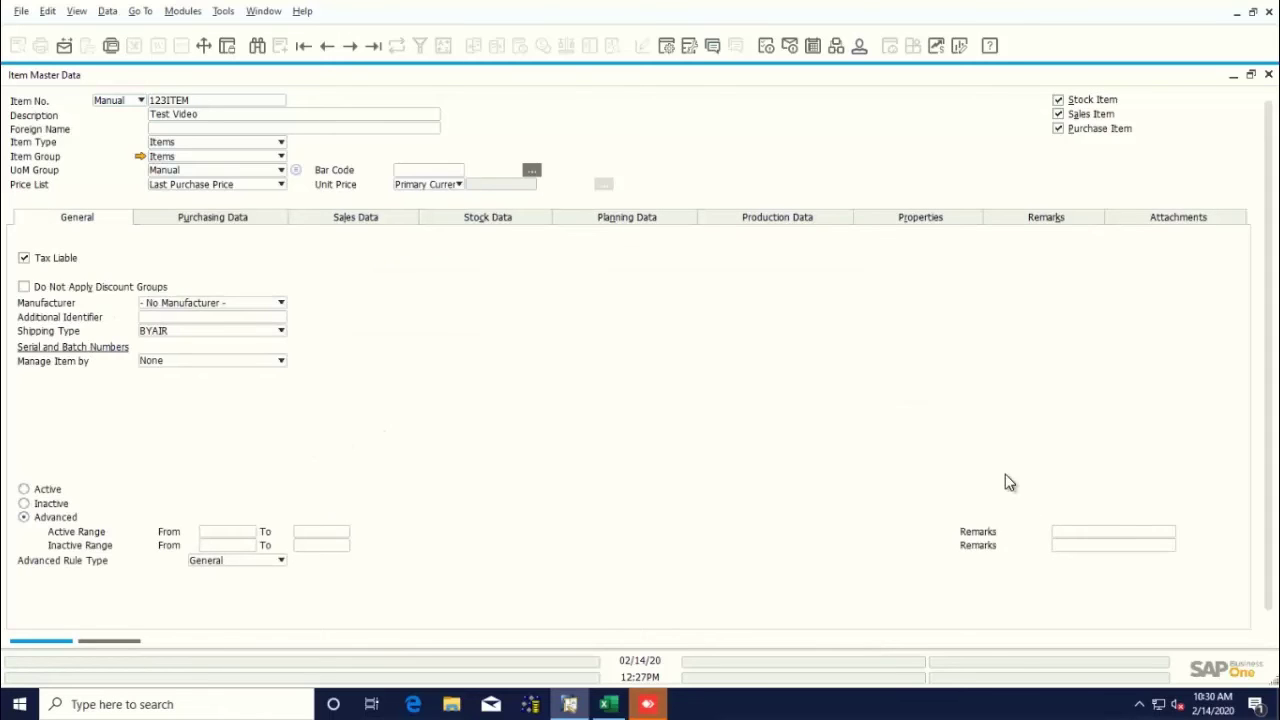
{"action": "scroll", "coordinate": [925, 469], "scroll_direction": "down", "scroll_amount": 1}
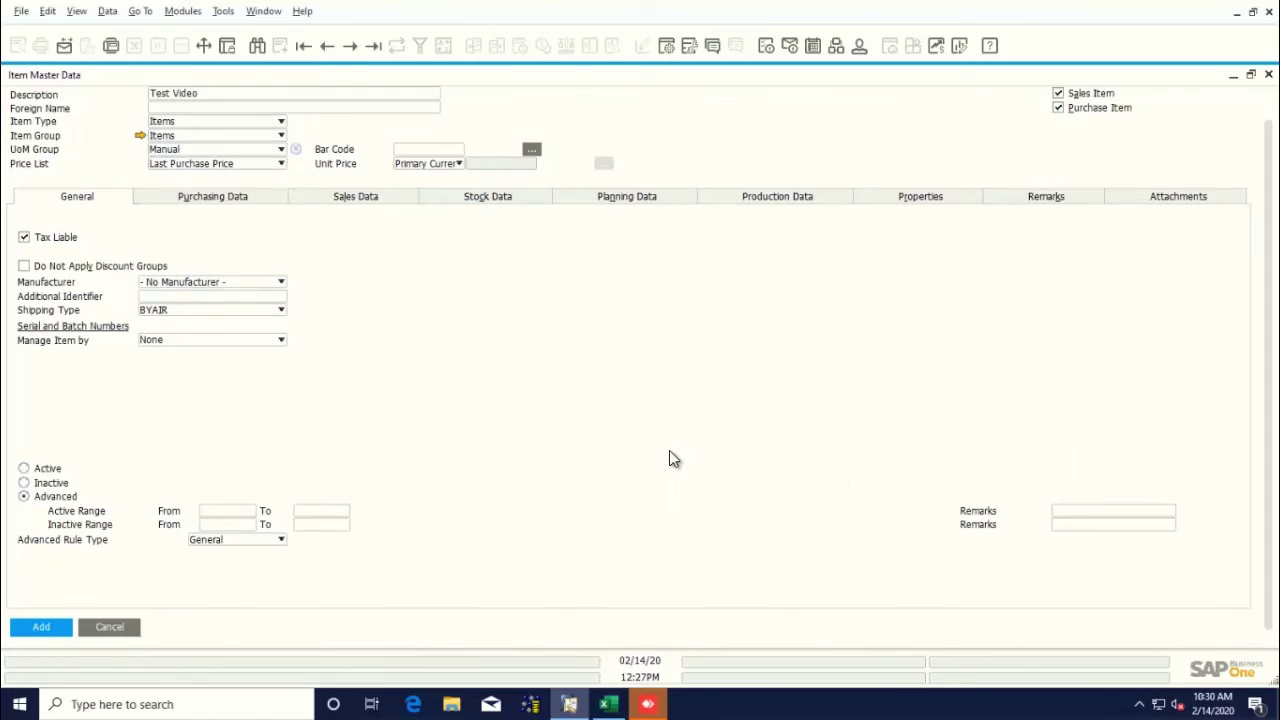
{"action": "left_click", "coordinate": [24, 469]}
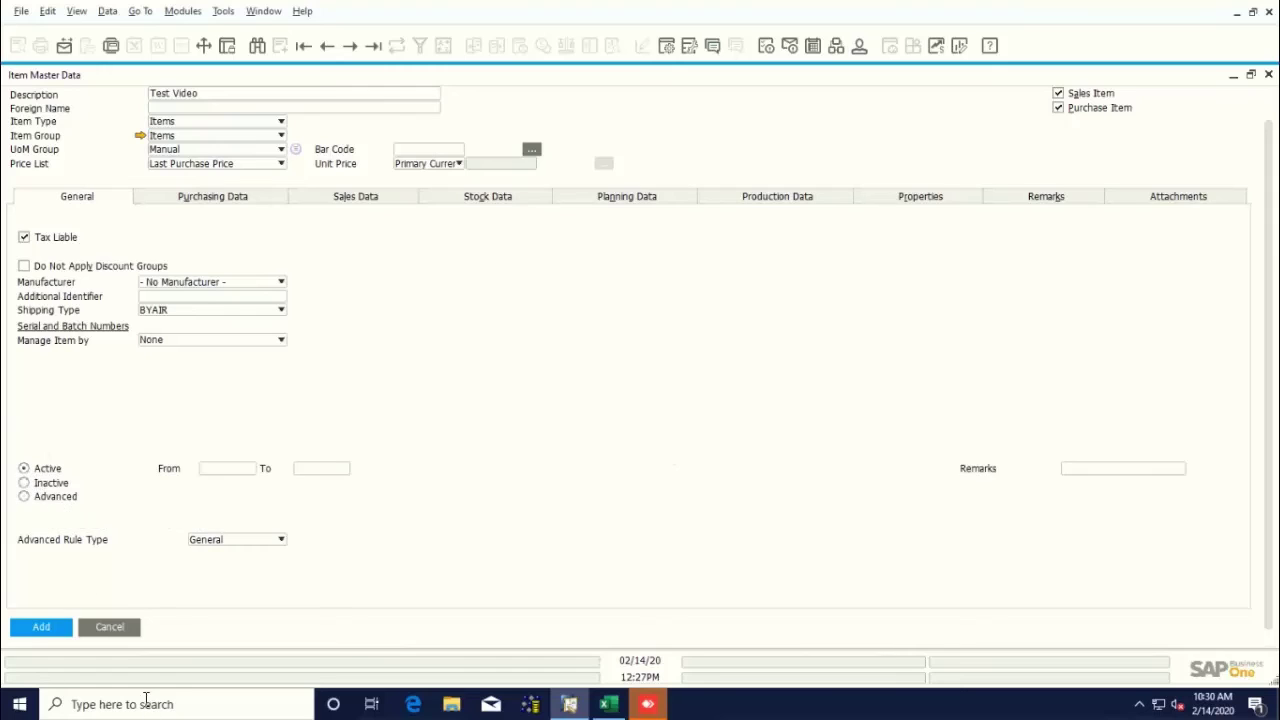
{"action": "left_click", "coordinate": [42, 627]}
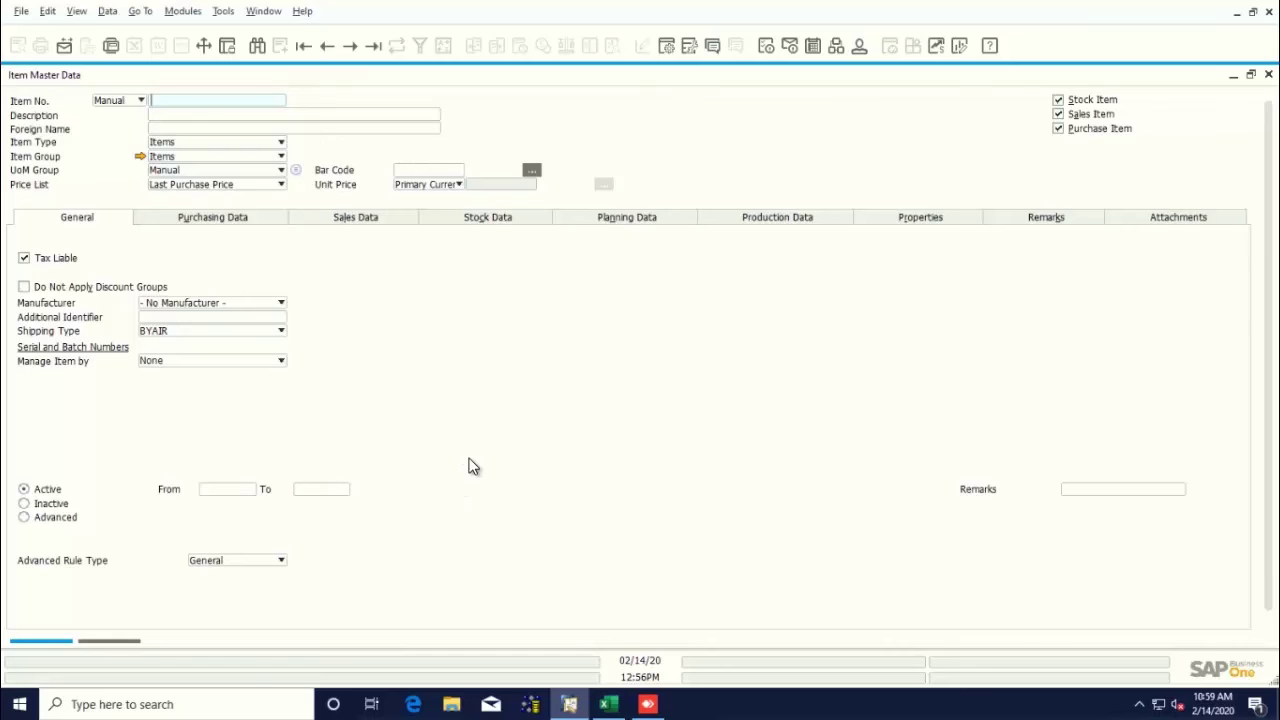
Switch to find mode and search the item records for the description "Video Test"
{"action": "left_click", "coordinate": [263, 48]}
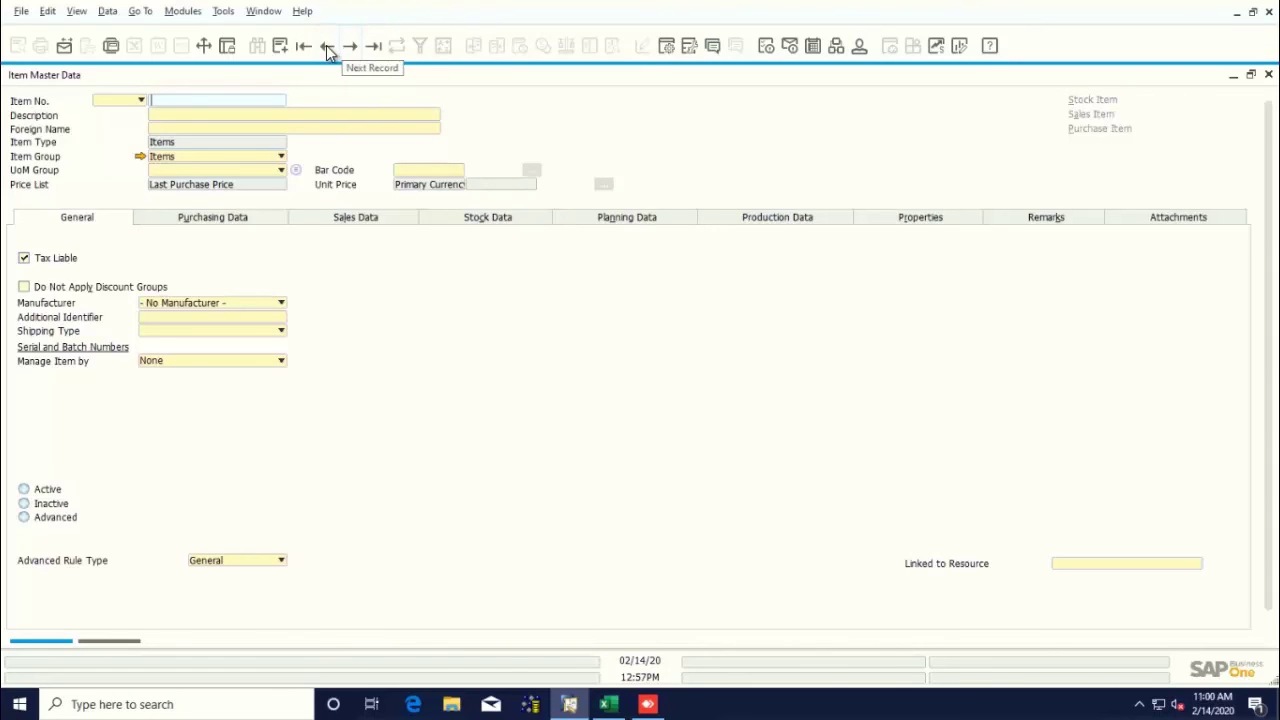
{"action": "left_click", "coordinate": [280, 115]}
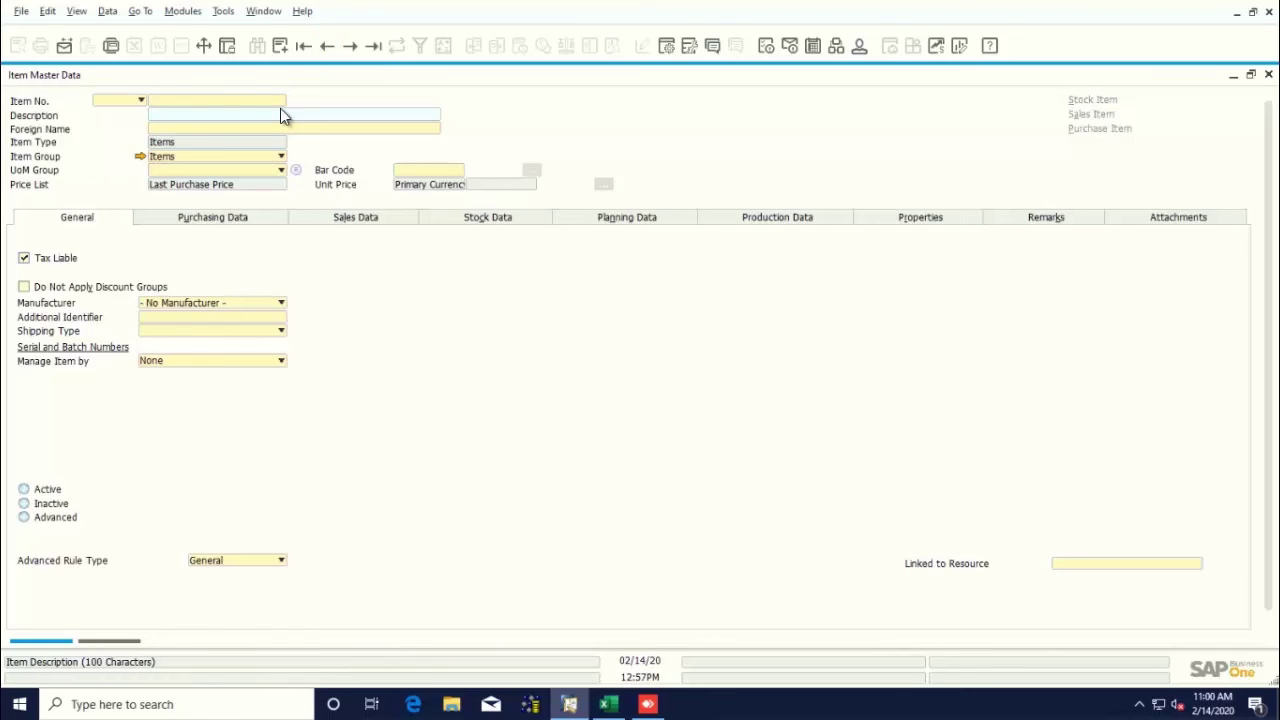
{"action": "type", "text": "Video Test"}
{"action": "key", "text": "Return"}
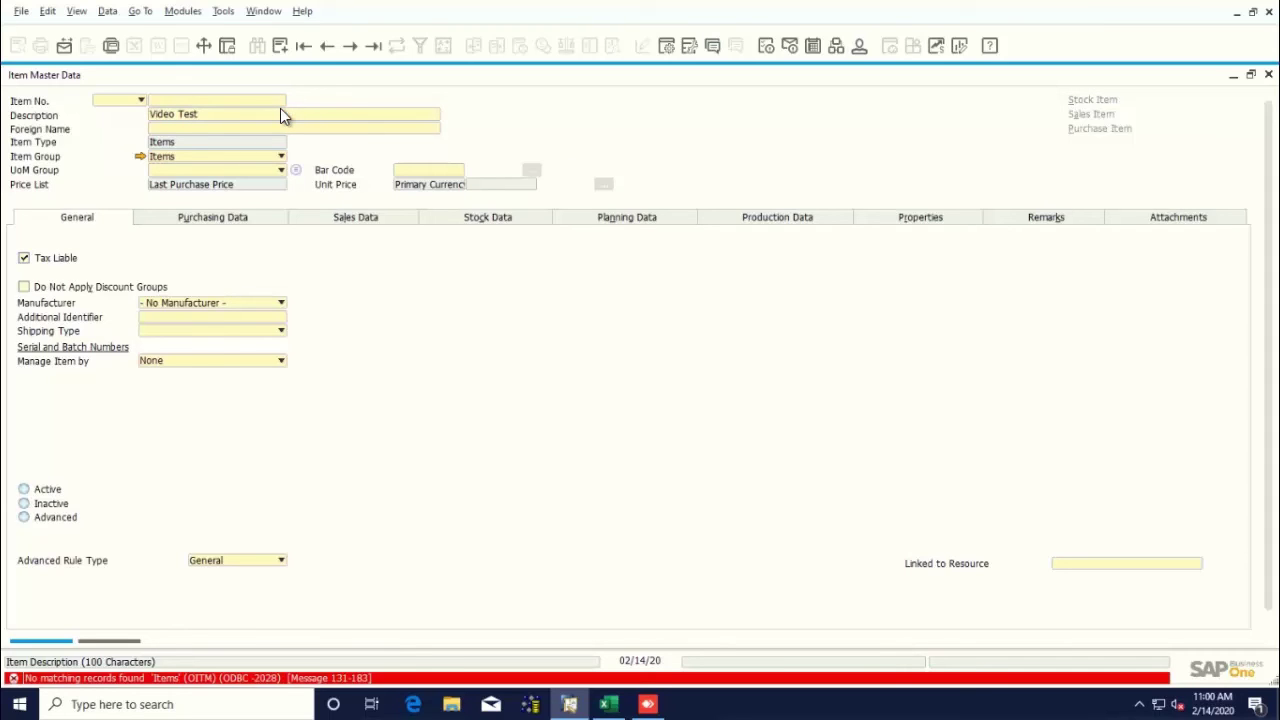
Find and open the item record with the description "Test Video" and look over its general data
{"action": "left_click", "coordinate": [280, 110]}
{"action": "type", "text": "Test Video"}
{"action": "key", "text": "Return"}
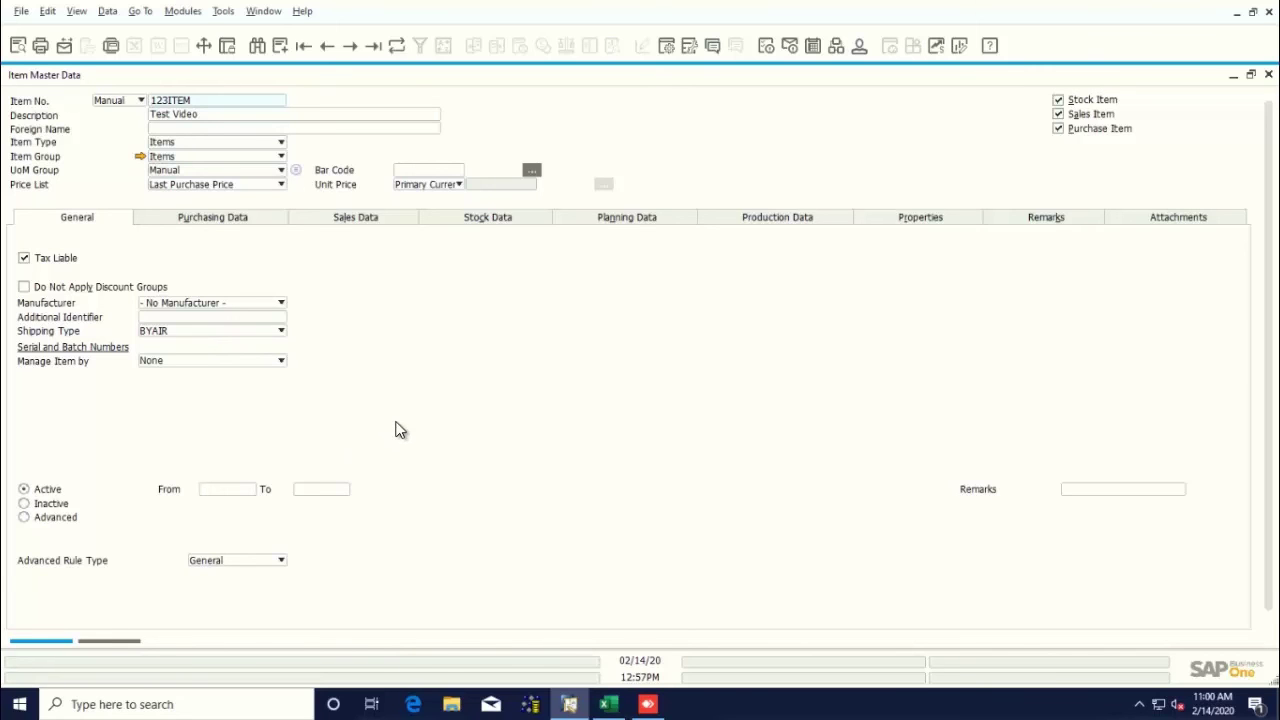
{"action": "scroll", "coordinate": [395, 430], "scroll_direction": "down", "scroll_amount": 1}
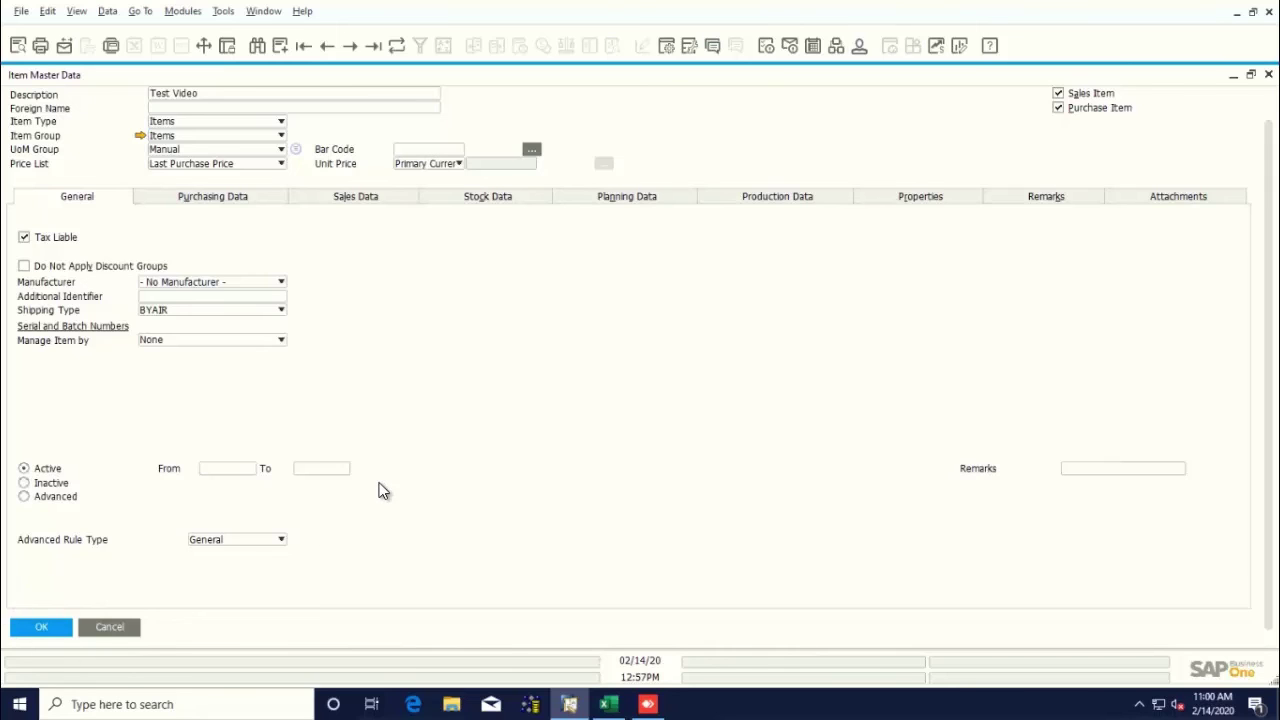
{"action": "scroll", "coordinate": [383, 490], "scroll_direction": "up", "scroll_amount": 1}
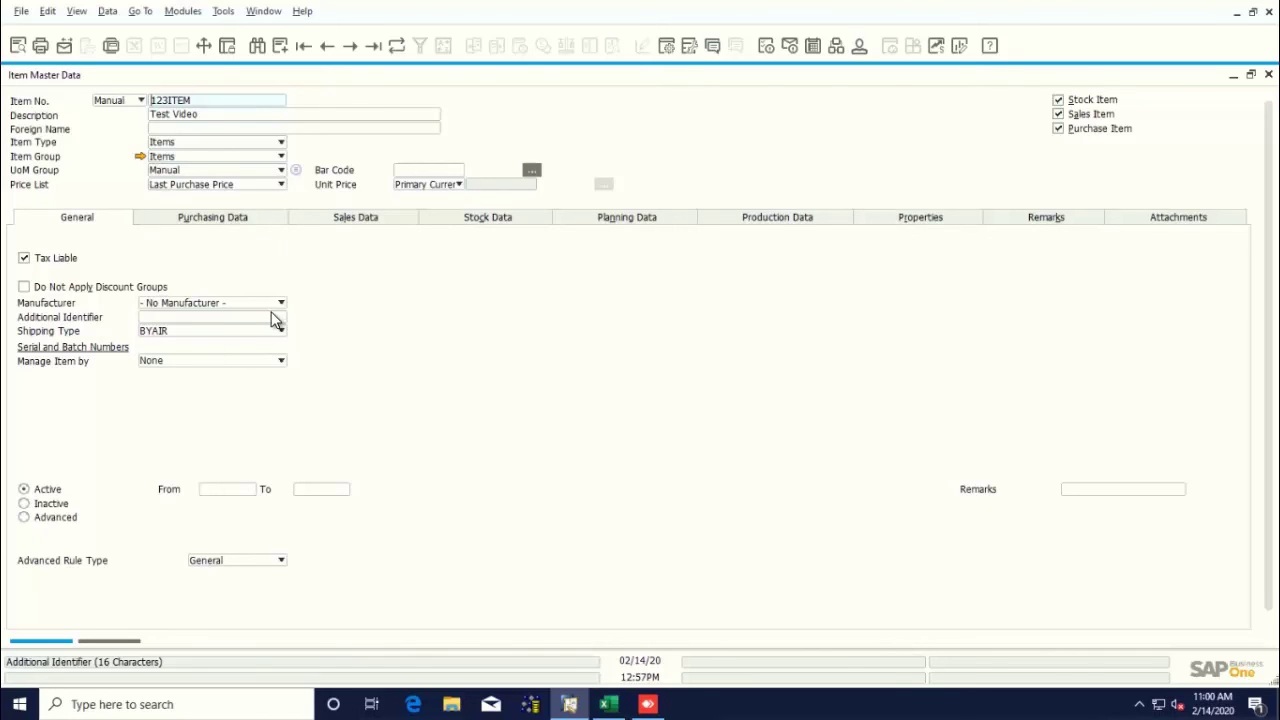
Change the item's shipping type to BYOCEAN and update the record
{"action": "scroll", "coordinate": [276, 320], "scroll_direction": "down", "scroll_amount": 1}
{"action": "left_click", "coordinate": [241, 306]}
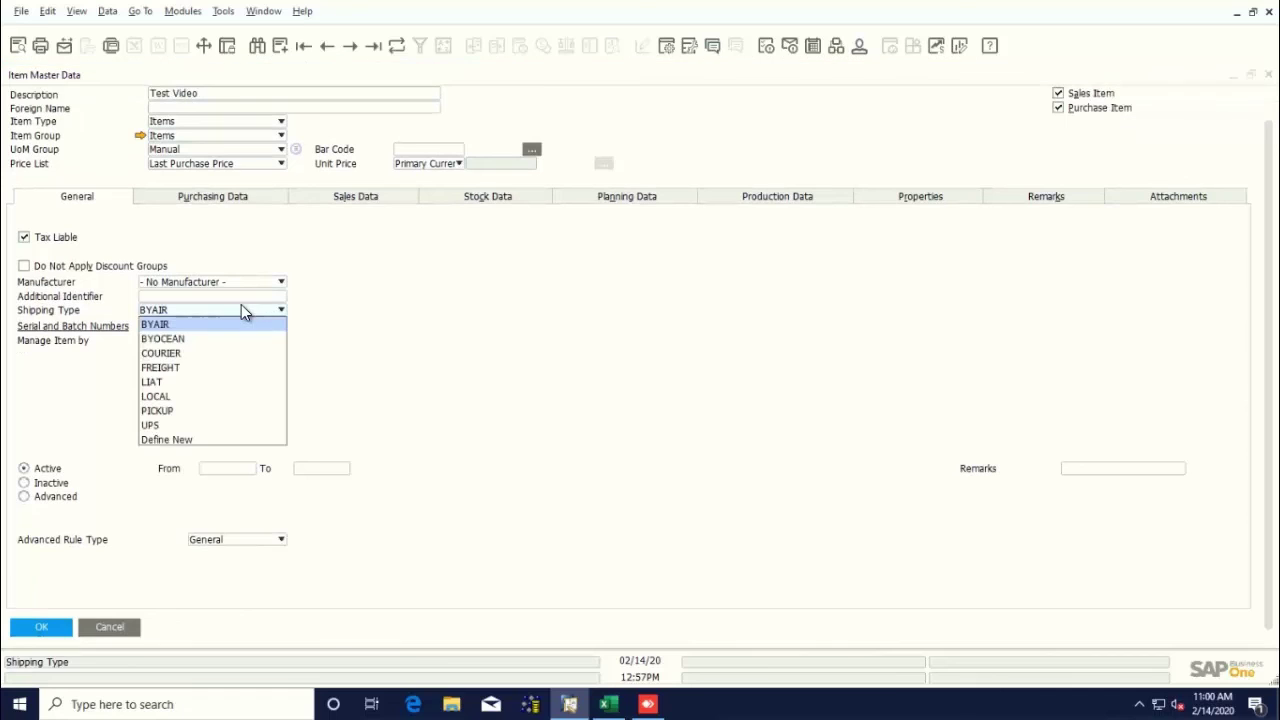
{"action": "left_click", "coordinate": [182, 338]}
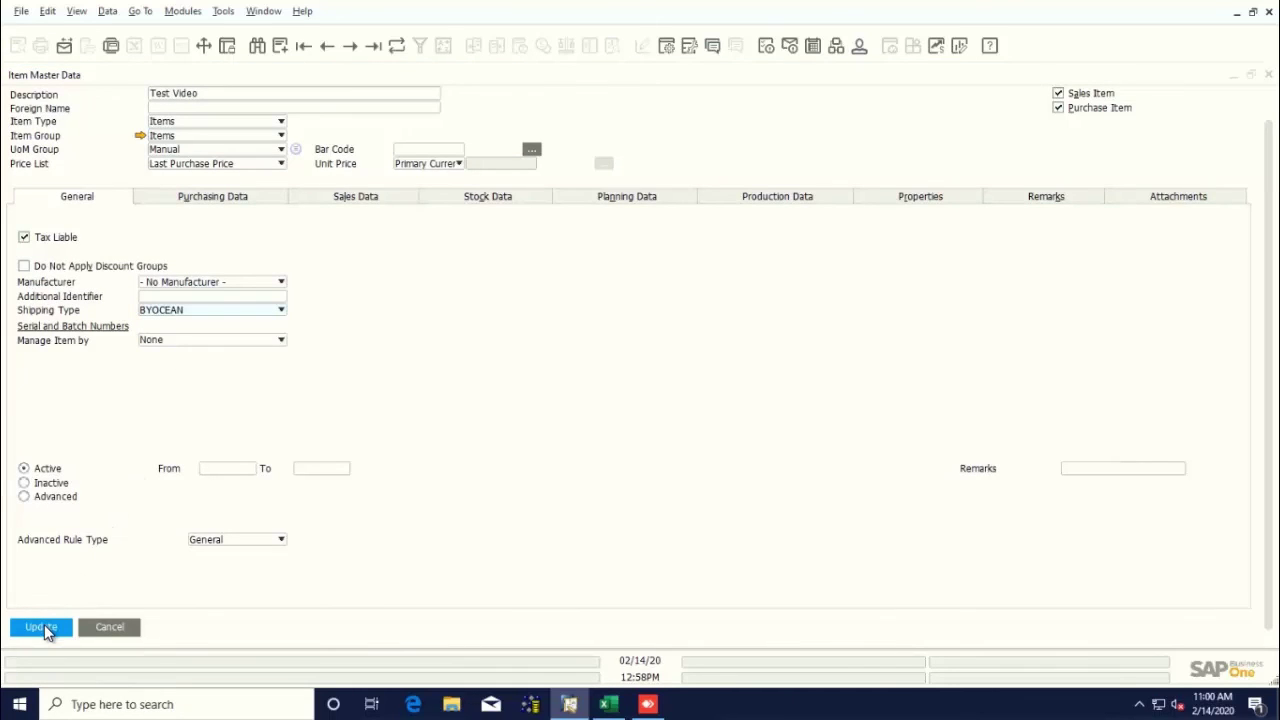
{"action": "left_click", "coordinate": [44, 628]}
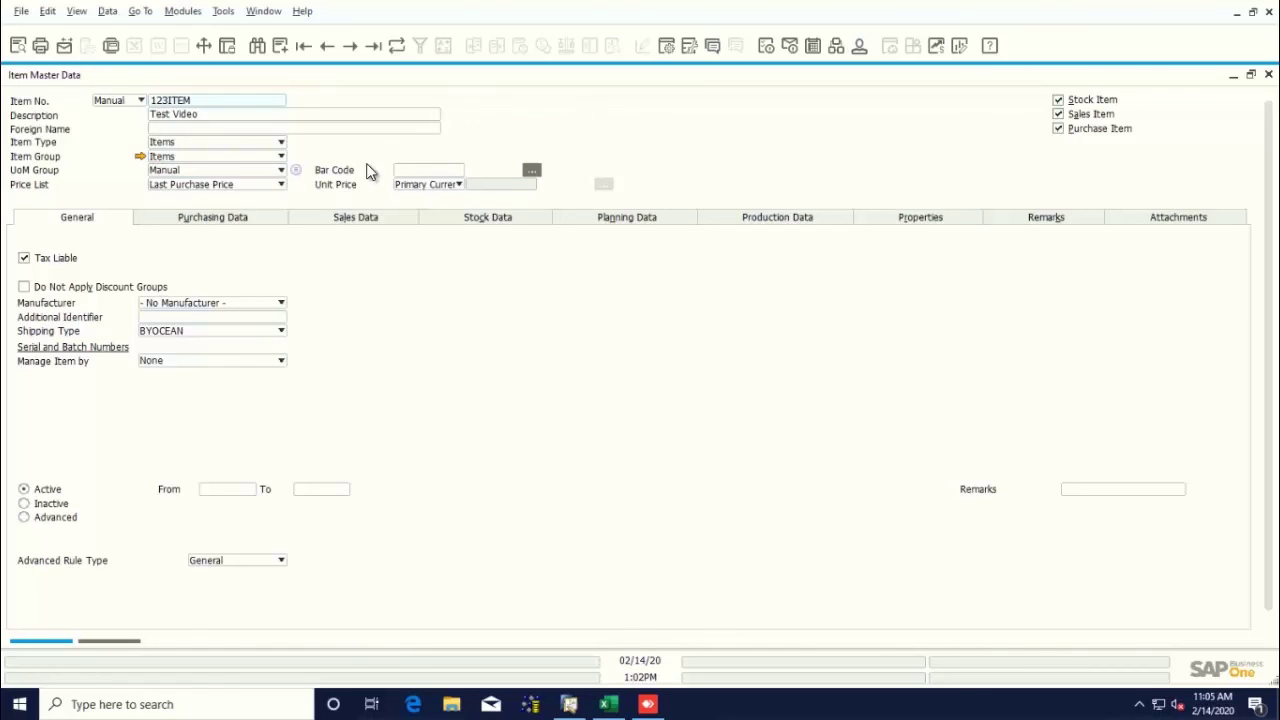
Remove the 123ITEM record from the item master data, accepting the irreversible removal, and close the Item Master Data window
{"action": "right_click", "coordinate": [516, 148]}
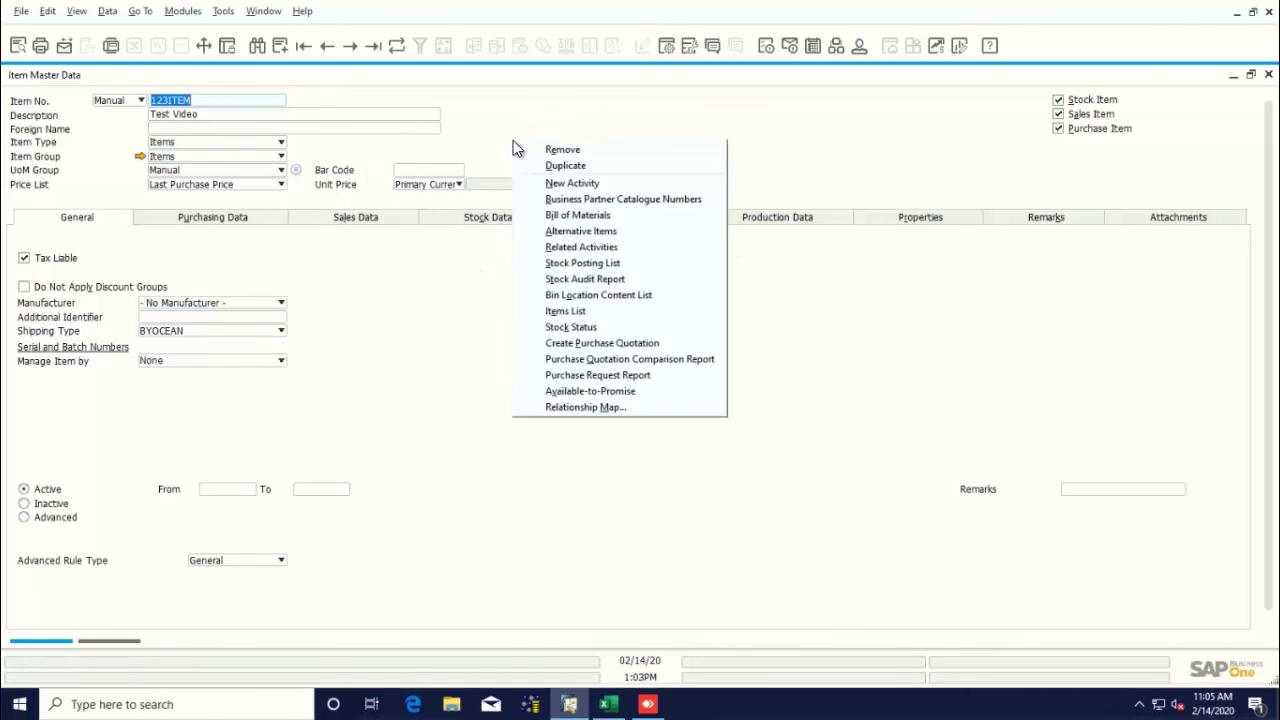
{"action": "left_click", "coordinate": [563, 150]}
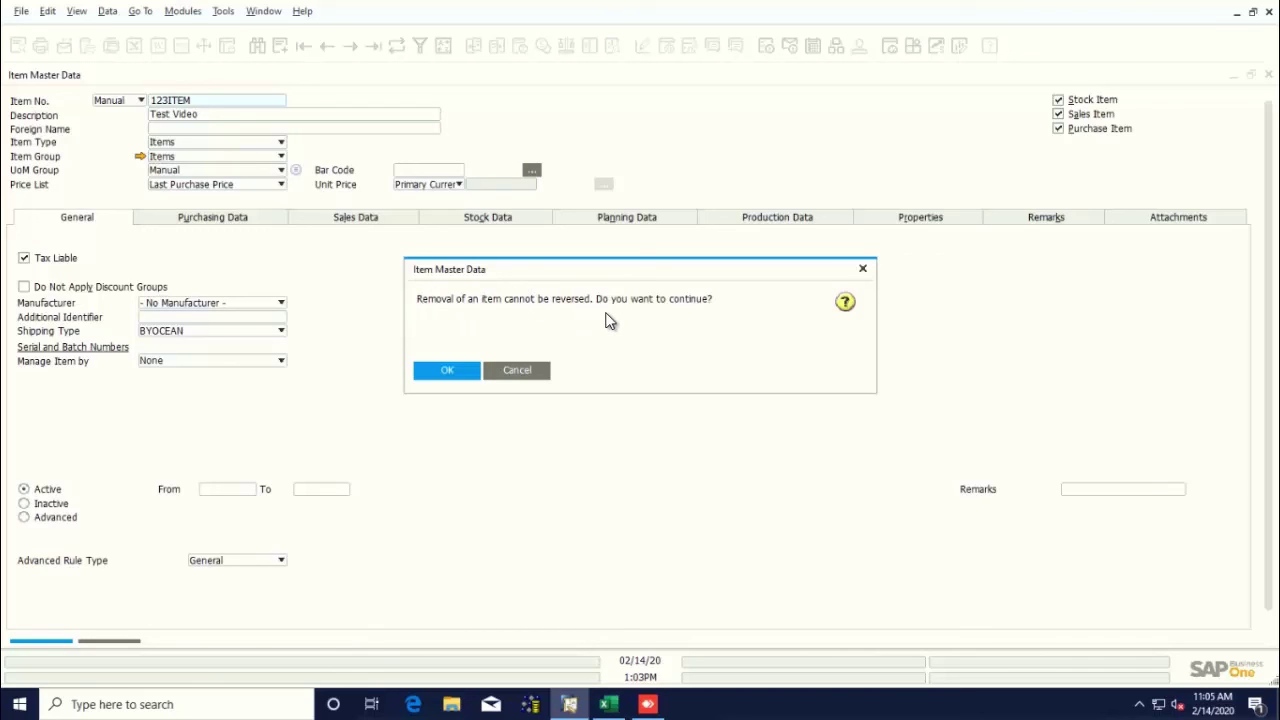
{"action": "left_click", "coordinate": [458, 368]}
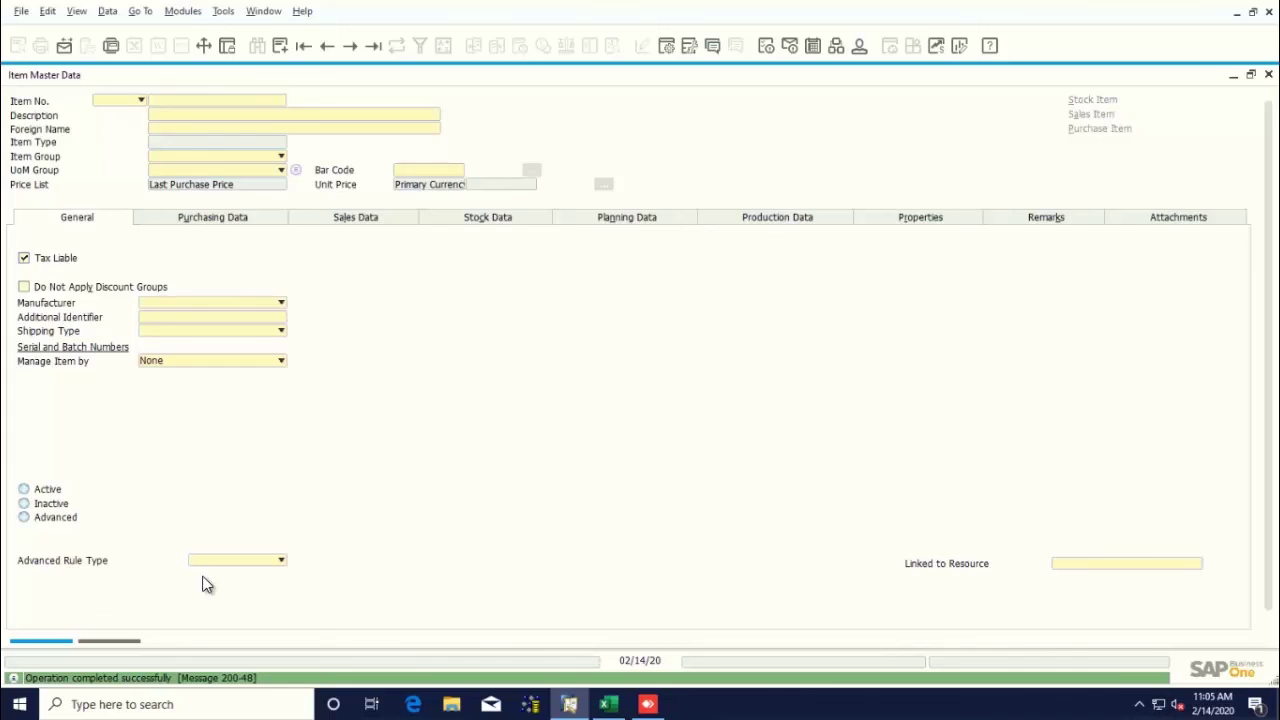
{"action": "key", "text": "Escape"}
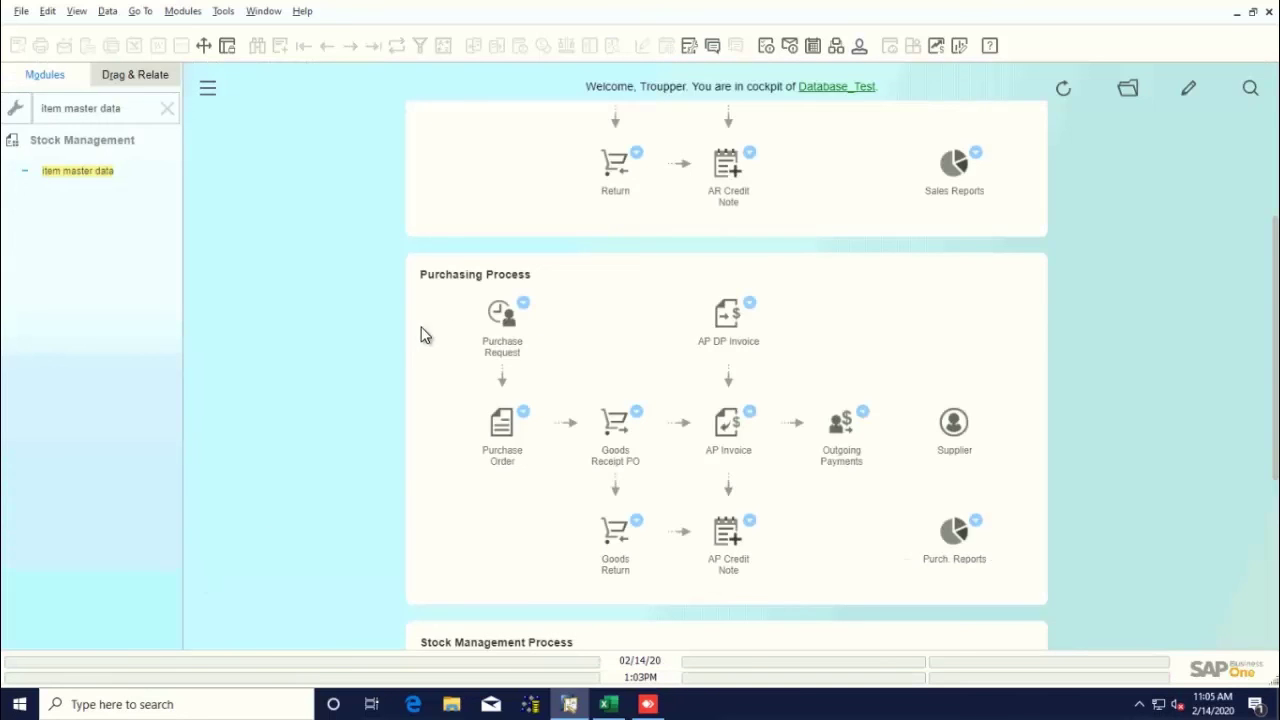